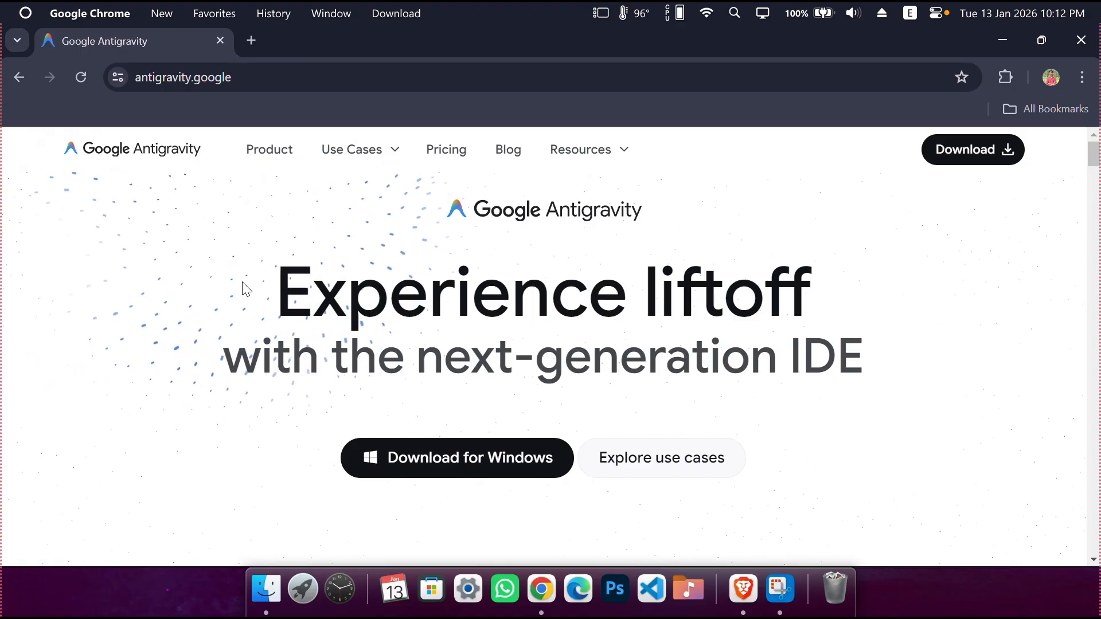
Examine the Google Antigravity homepage, including its headline, welcome video and the feature sections on the AI IDE
left_click_drag(283, 290, 921, 373)
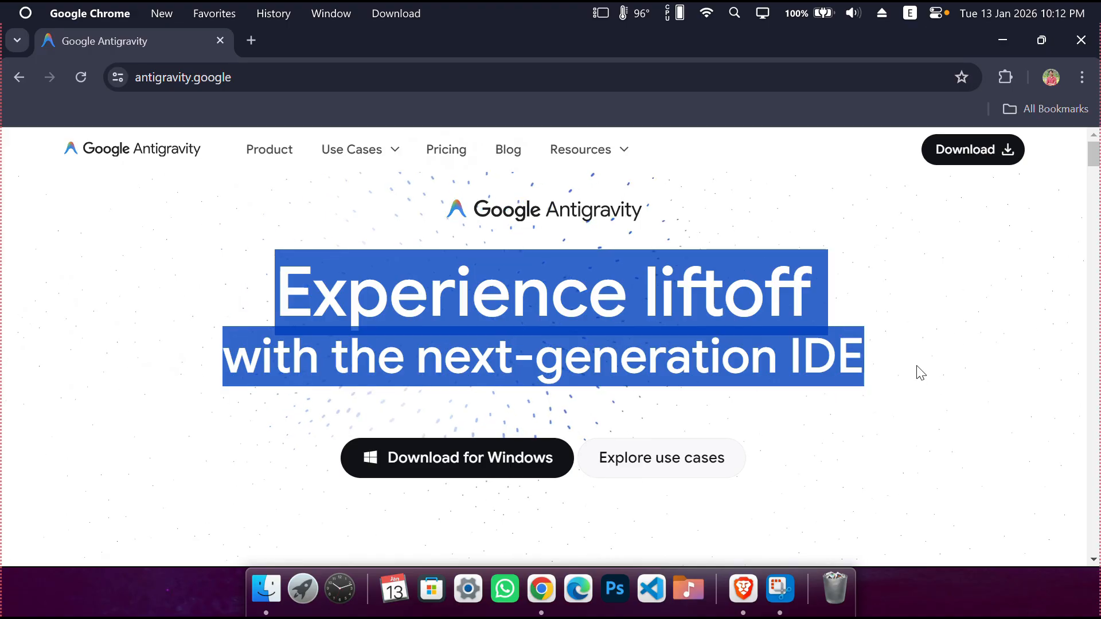
left_click(856, 366)
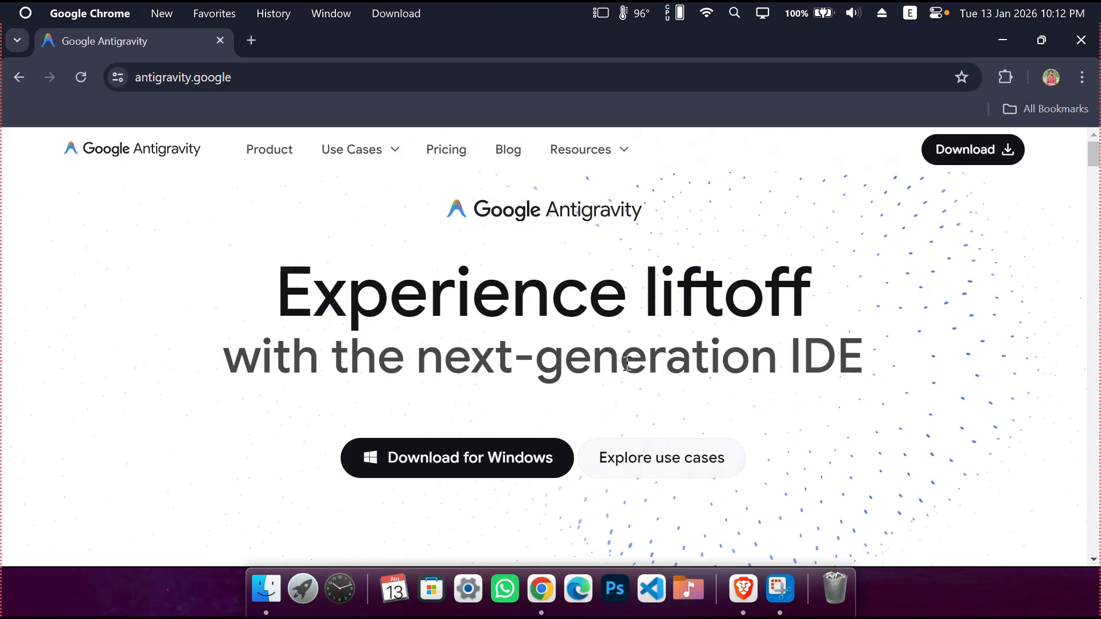
scroll(542, 368, "down", 1)
scroll(542, 367, "down", 4)
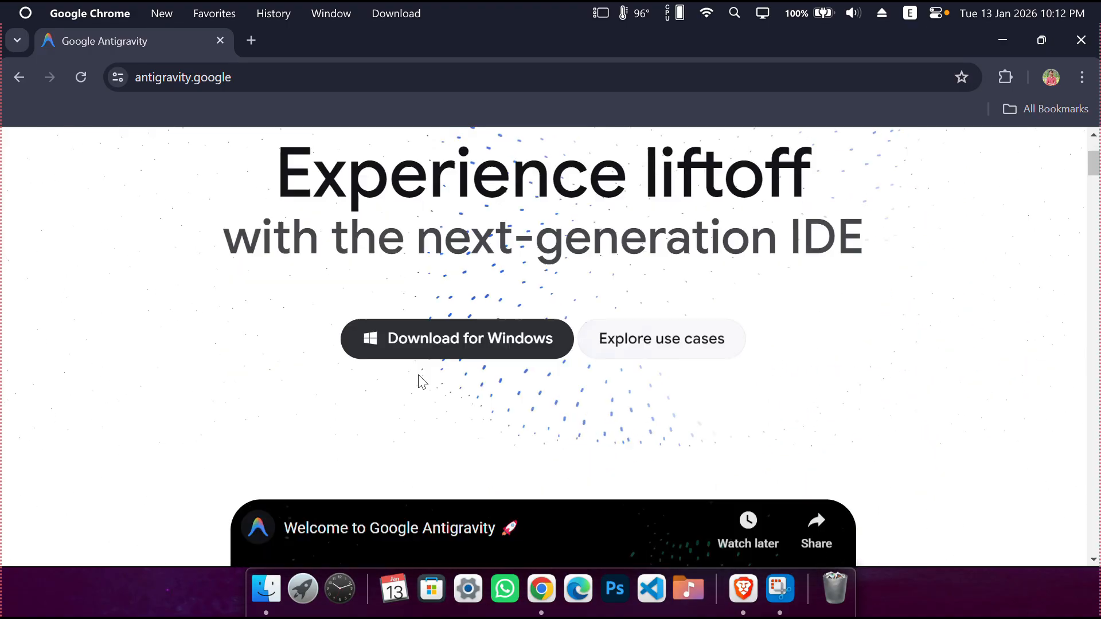
scroll(420, 388, "down", 5)
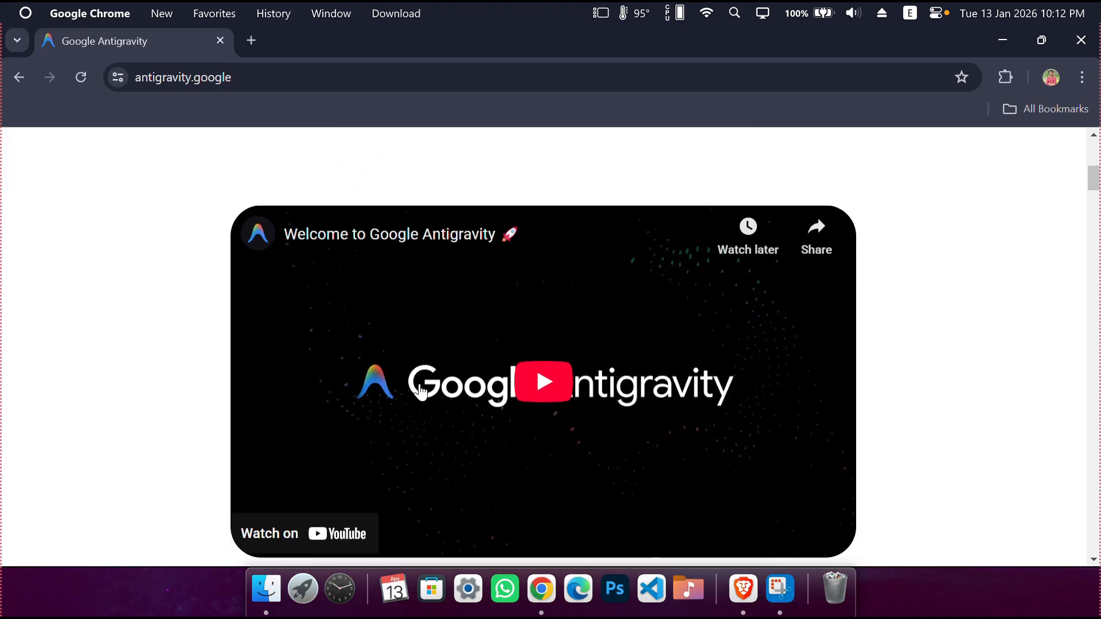
scroll(421, 392, "down", 10)
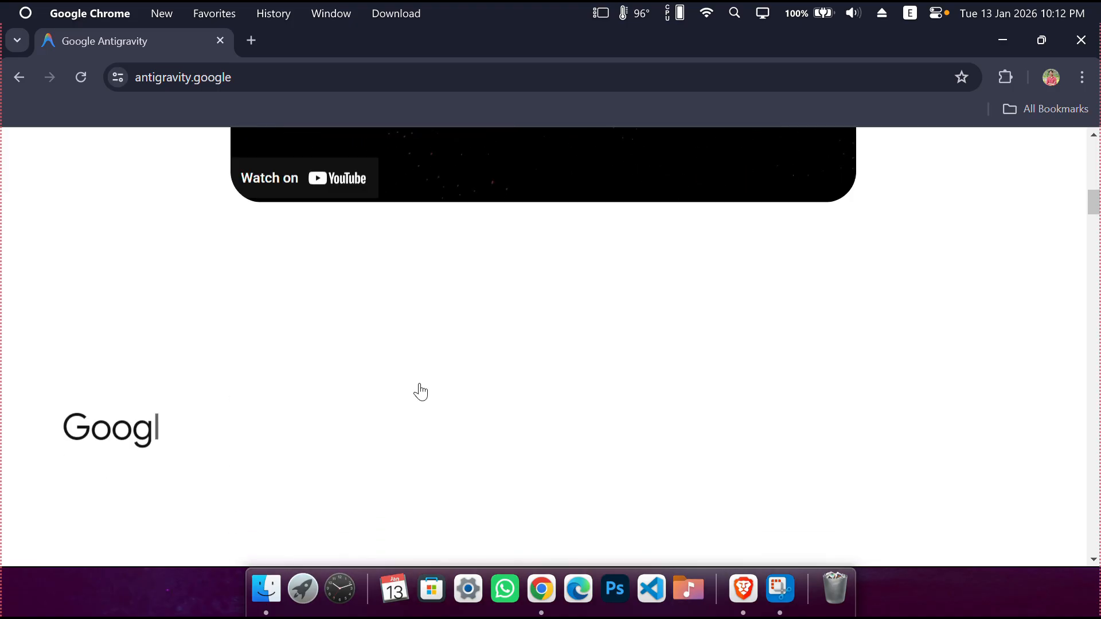
scroll(420, 393, "down", 1)
scroll(421, 392, "down", 4)
scroll(420, 393, "down", 5)
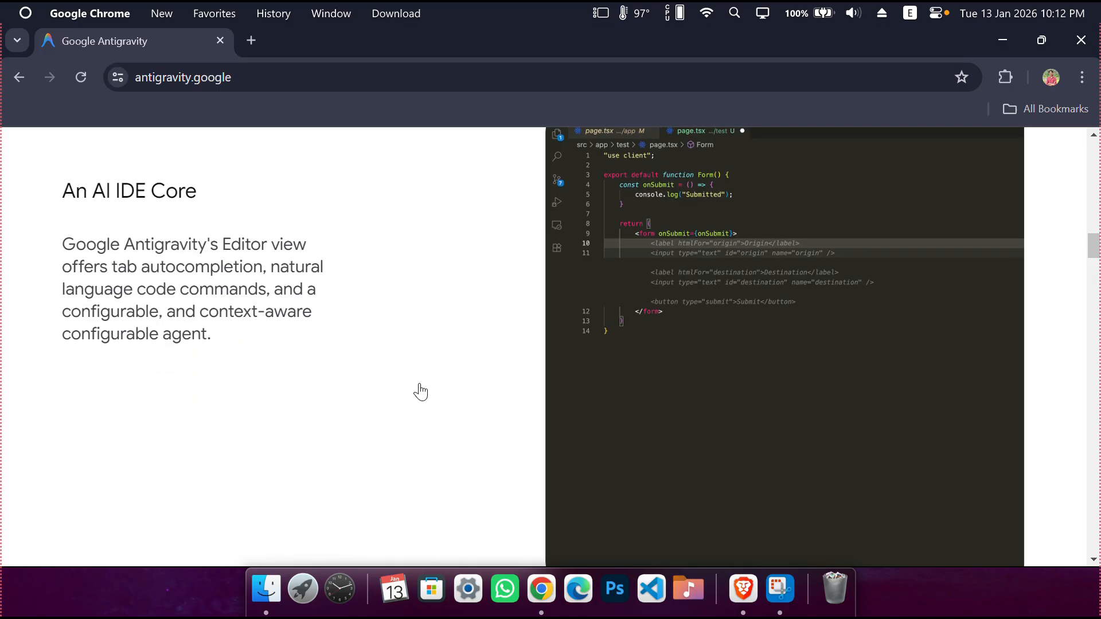
scroll(421, 393, "down", 3)
scroll(421, 393, "down", 2)
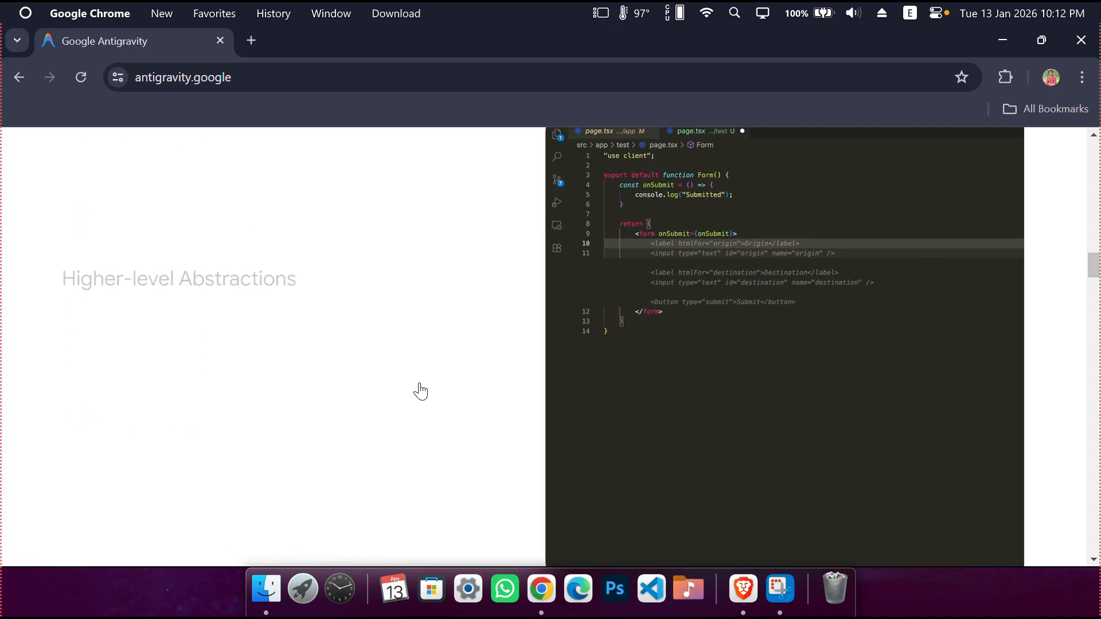
scroll(420, 393, "up", 7)
scroll(421, 392, "up", 10)
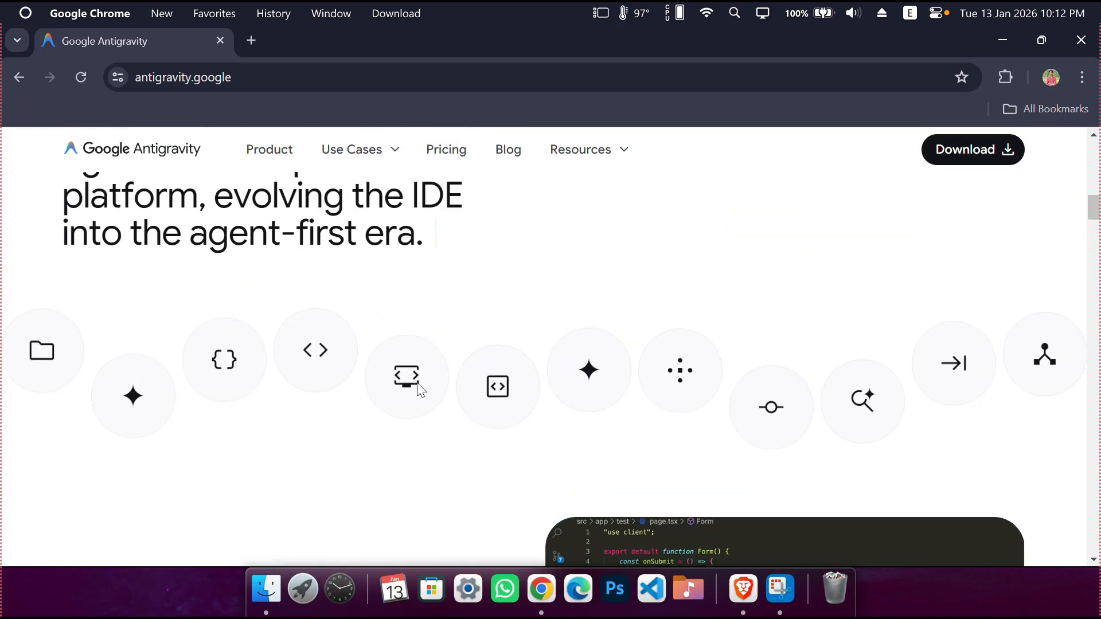
scroll(417, 383, "up", 5)
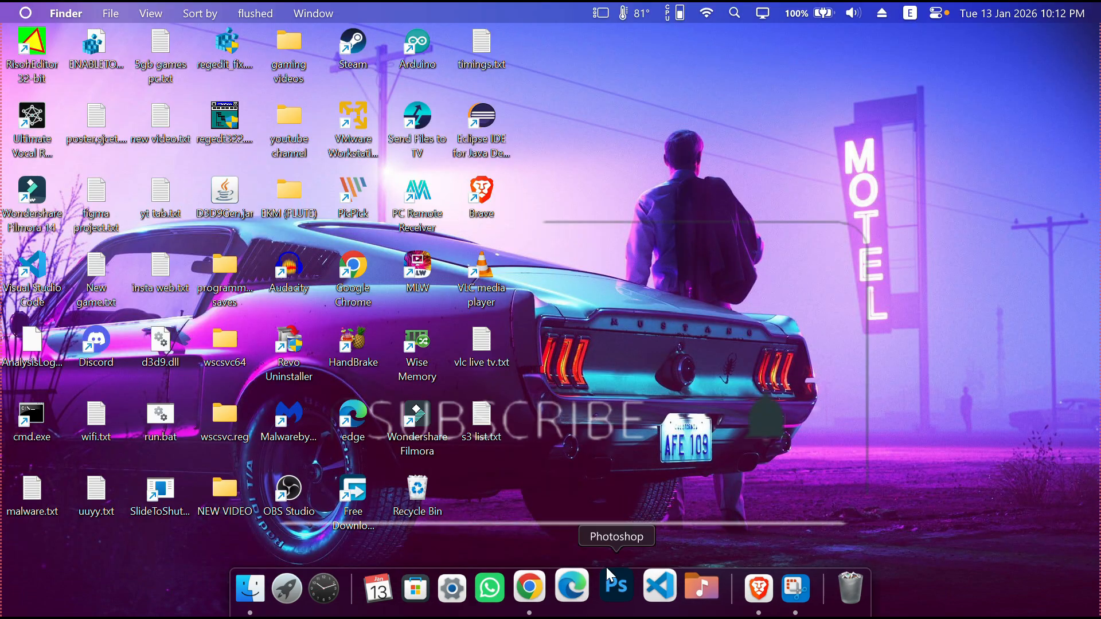
Open Chrome and search for "antigravity google" to reach the official Google Antigravity site
left_click(528, 586)
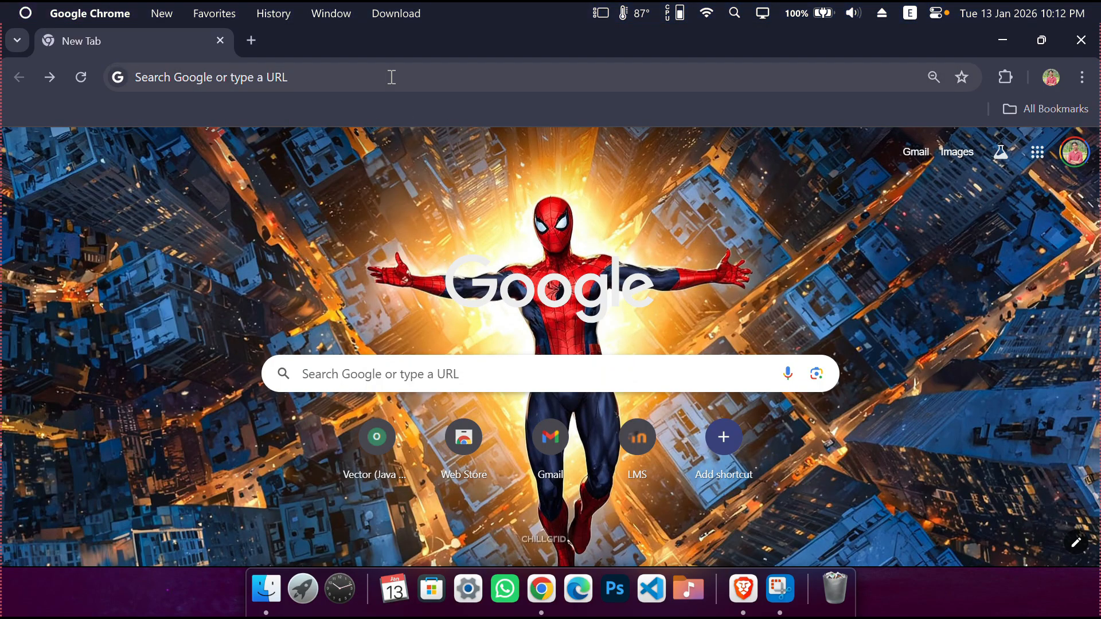
left_click(390, 77)
type("an")
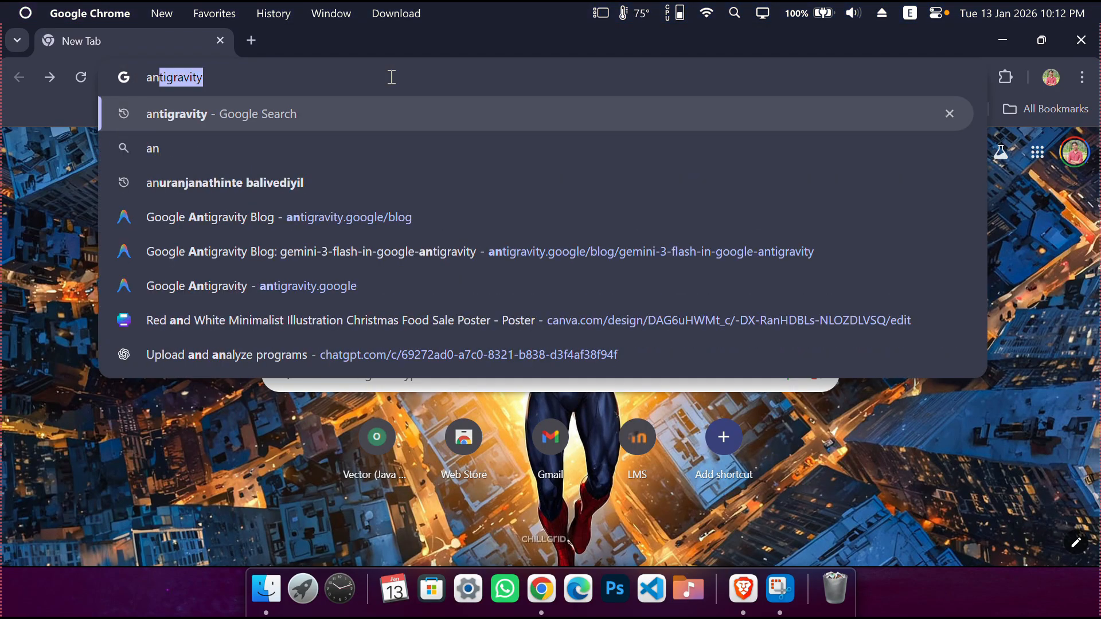
type("ti")
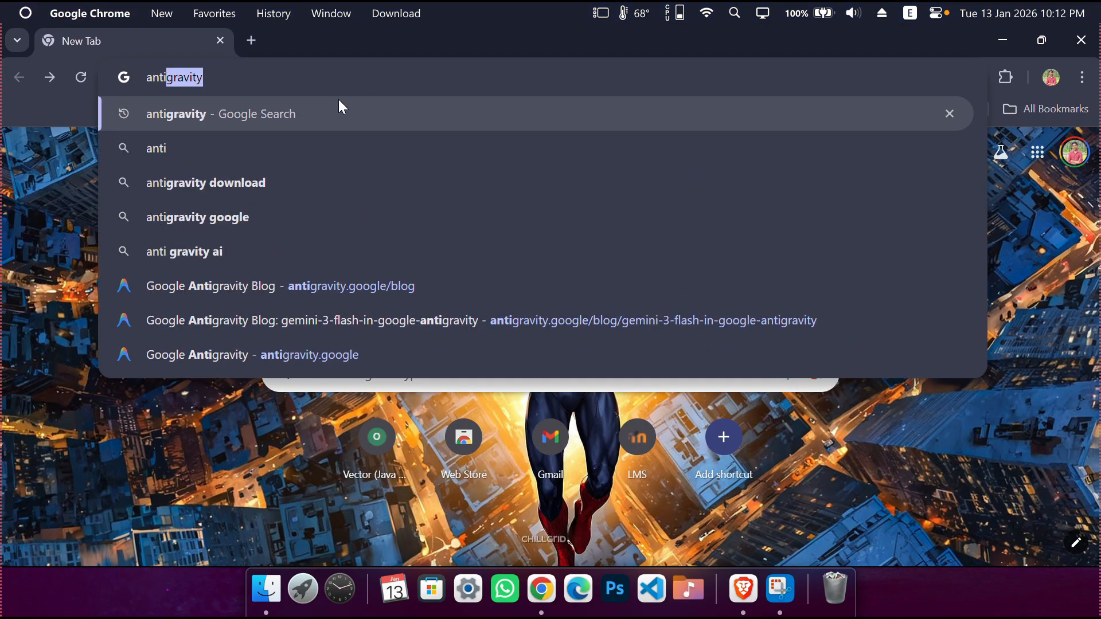
left_click(249, 214)
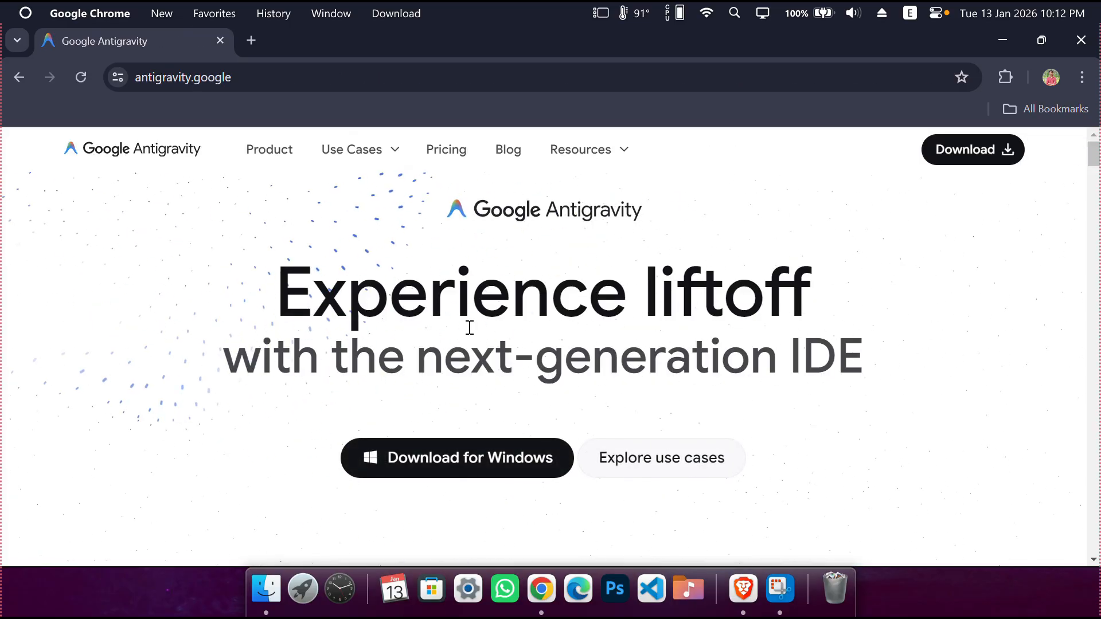
Look through the Antigravity homepage and open its download page for Windows
left_click_drag(252, 285, 887, 371)
left_click(856, 367)
scroll(419, 381, "down", 5)
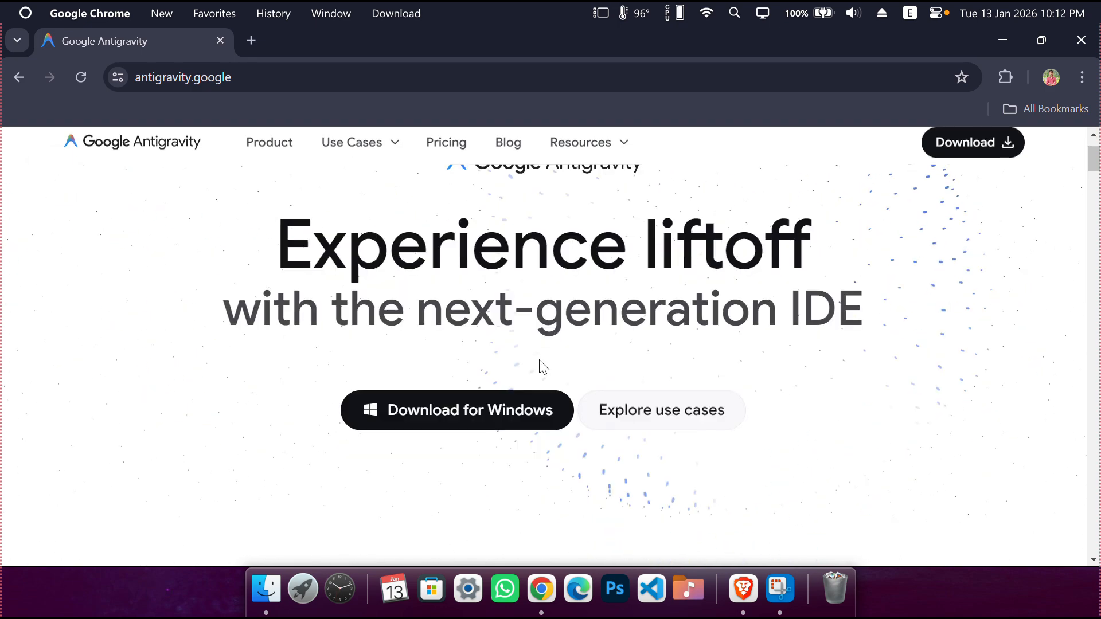
scroll(420, 391, "down", 12)
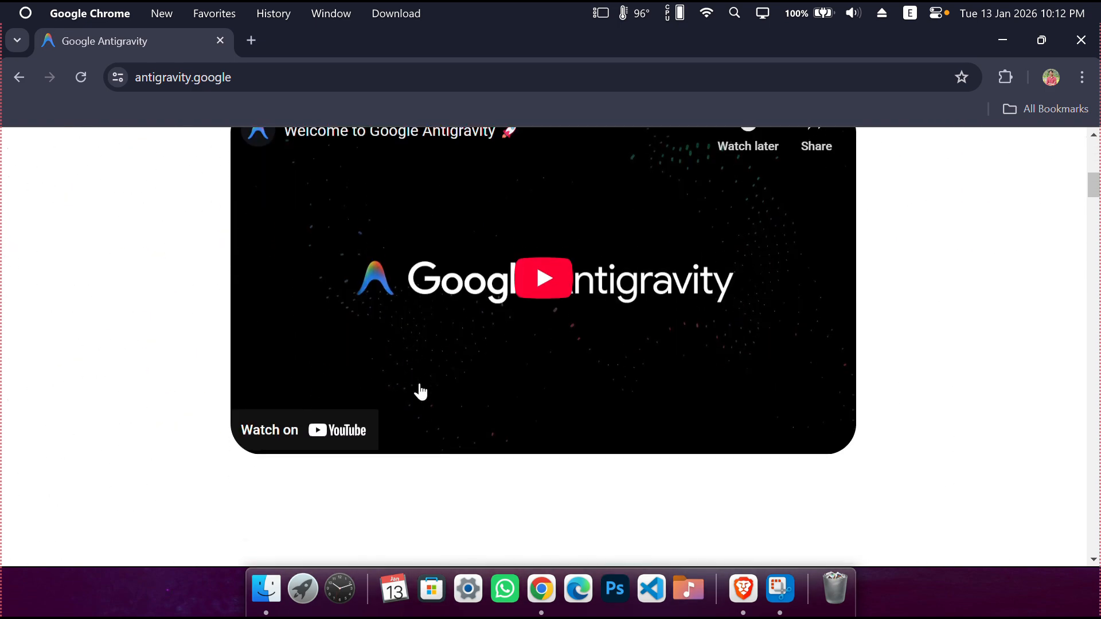
scroll(420, 391, "down", 10)
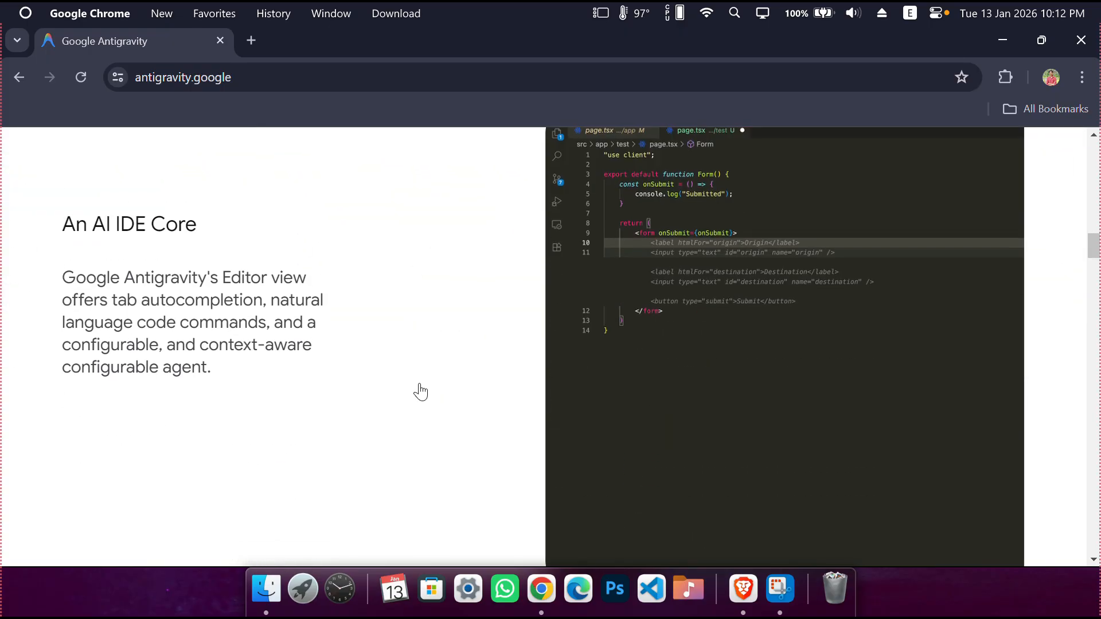
scroll(420, 391, "up", 20)
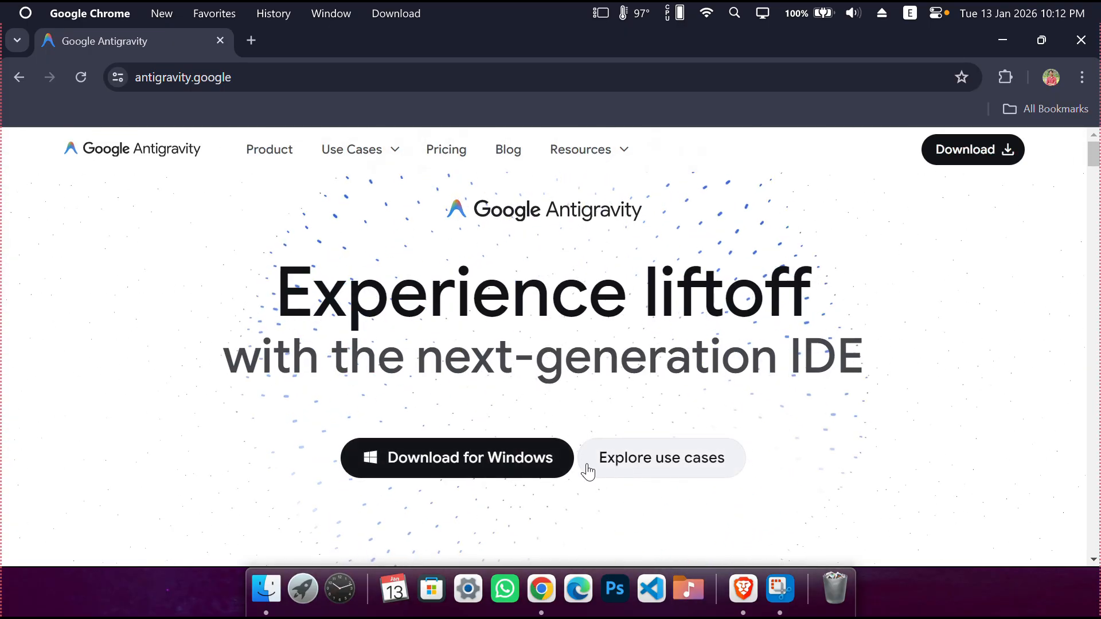
left_click(485, 462)
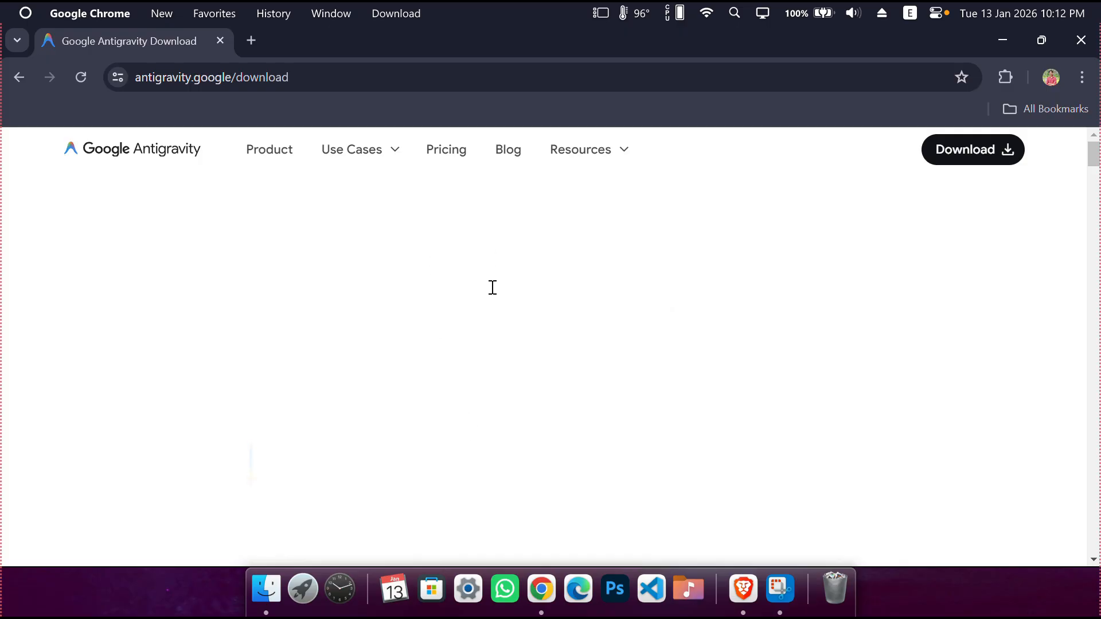
Download the Windows x64 installer and check its progress in Free Download Manager before minimizing that window
scroll(487, 338, "down", 5)
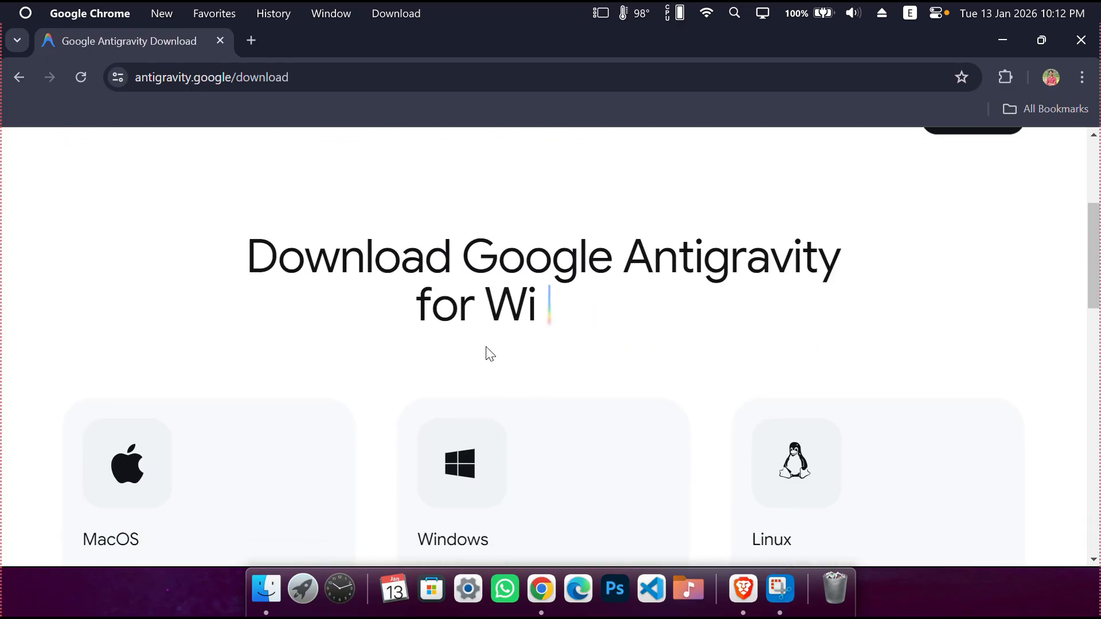
scroll(471, 370, "down", 2)
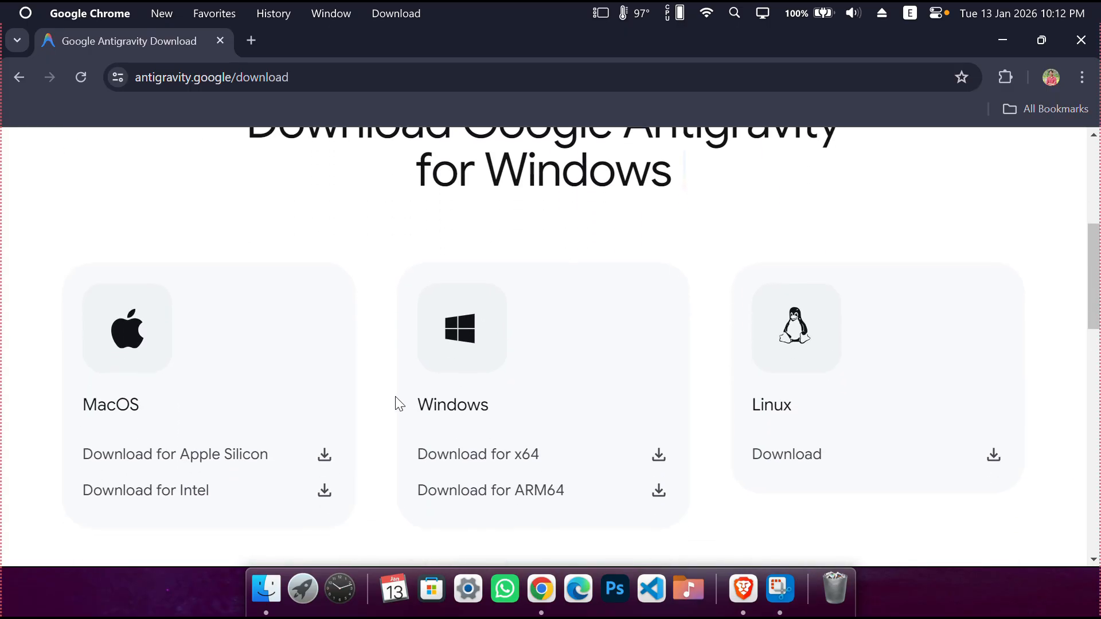
double_click(95, 404)
double_click(439, 401)
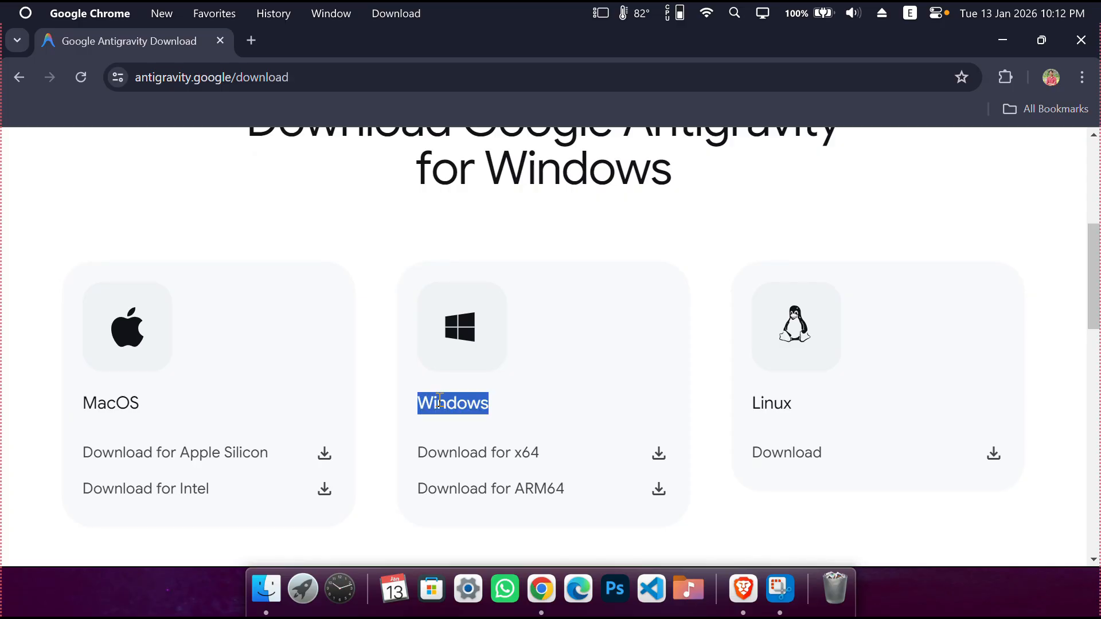
double_click(789, 403)
left_click(696, 506)
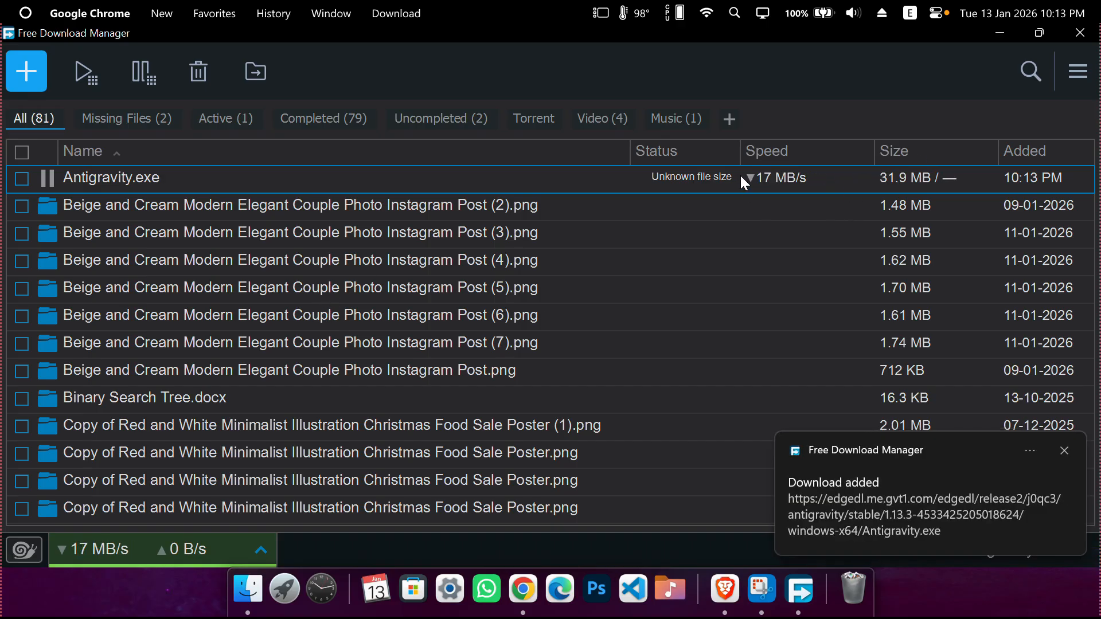
left_click(749, 187)
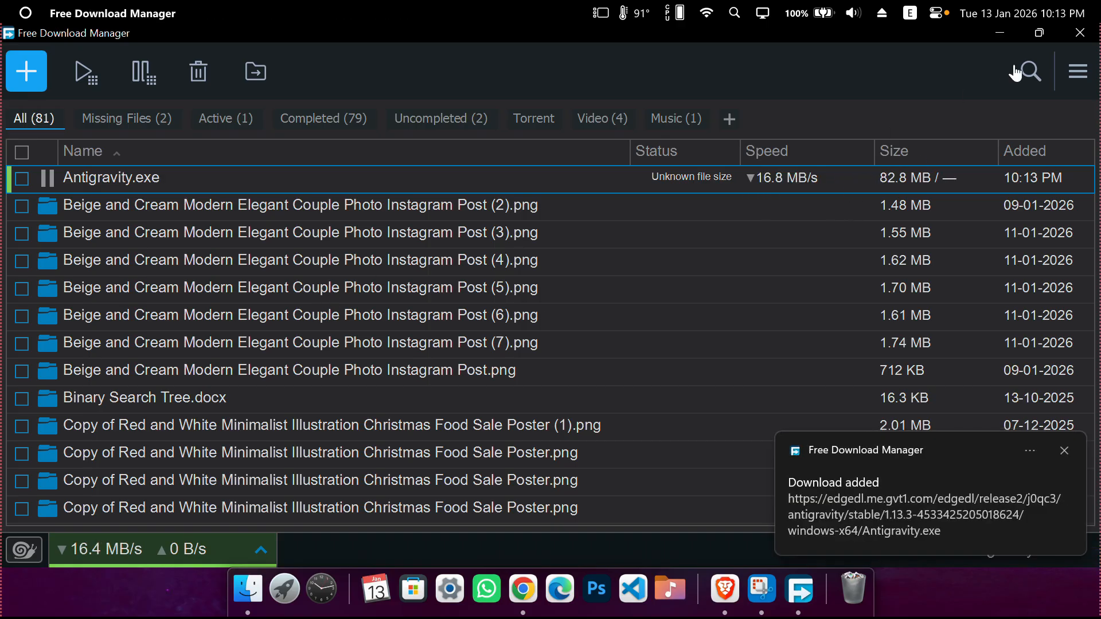
left_click(998, 37)
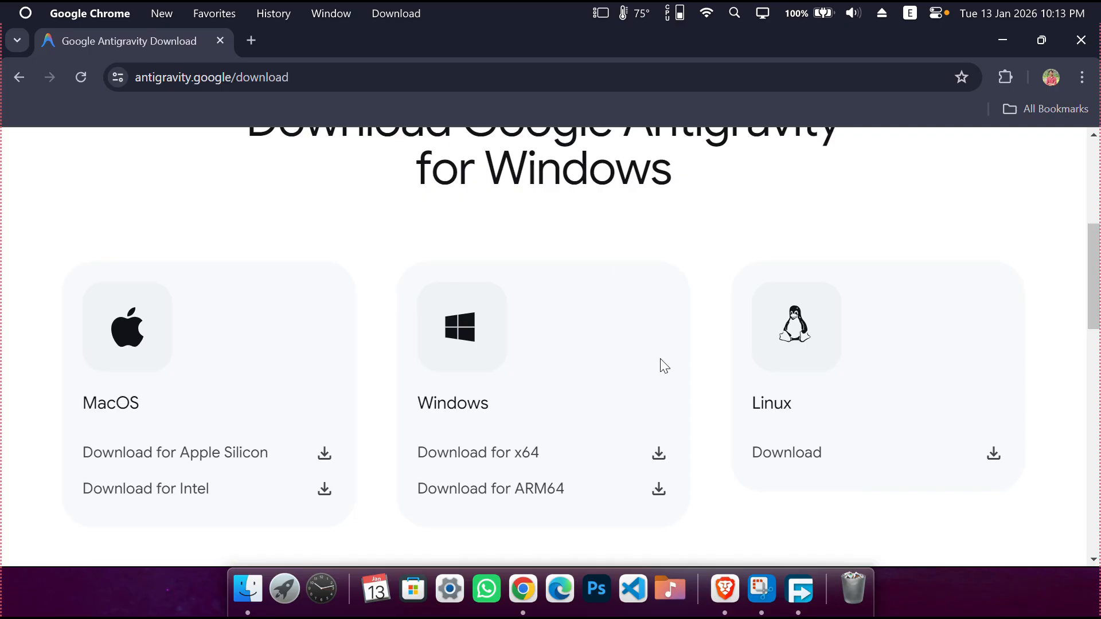
Show the downloaded Antigravity.exe in its folder from Free Download Manager and maximize the folder window
left_click(813, 585)
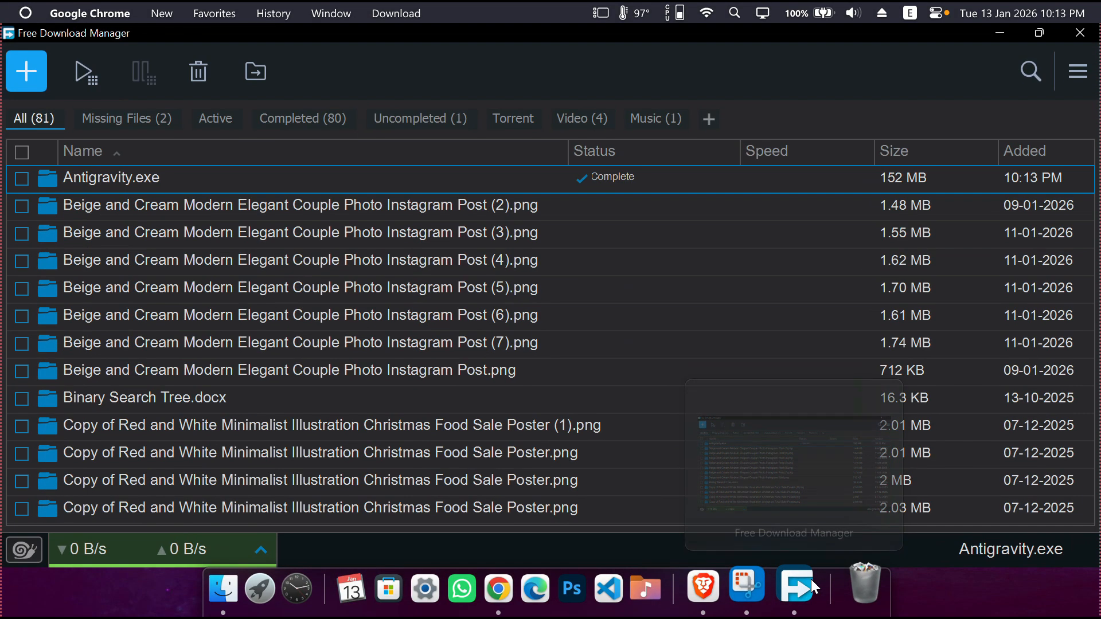
right_click(328, 190)
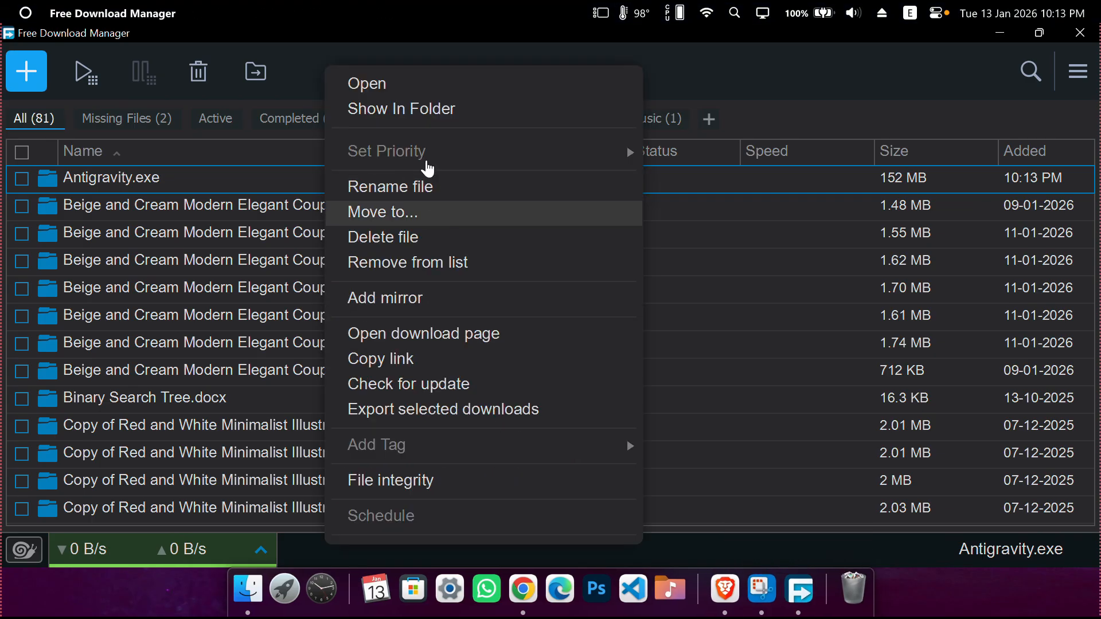
left_click(434, 110)
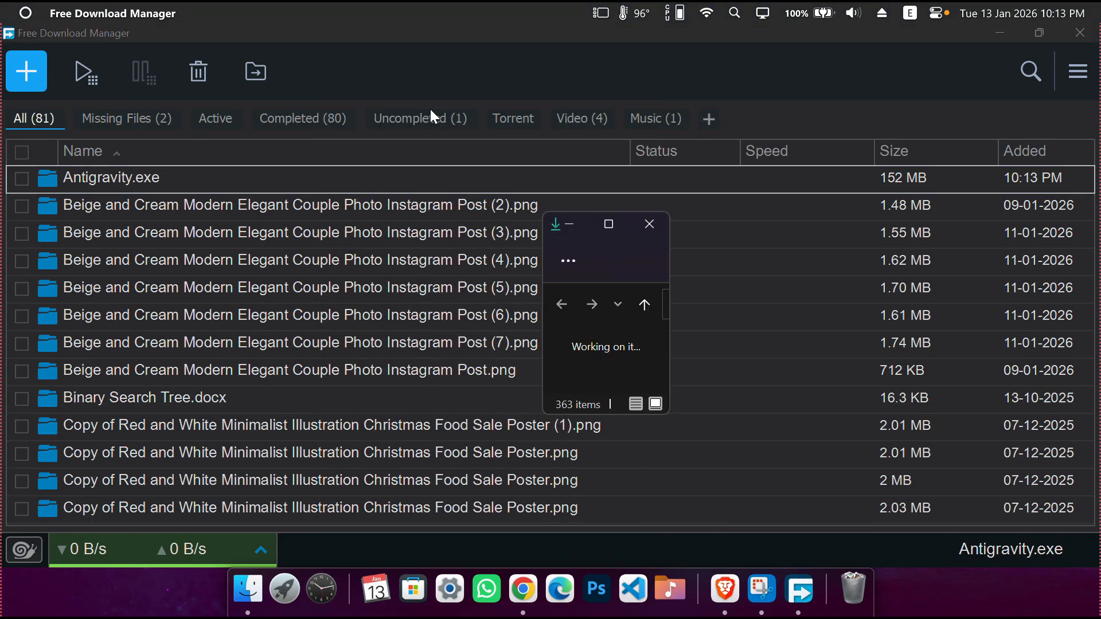
left_click(615, 232)
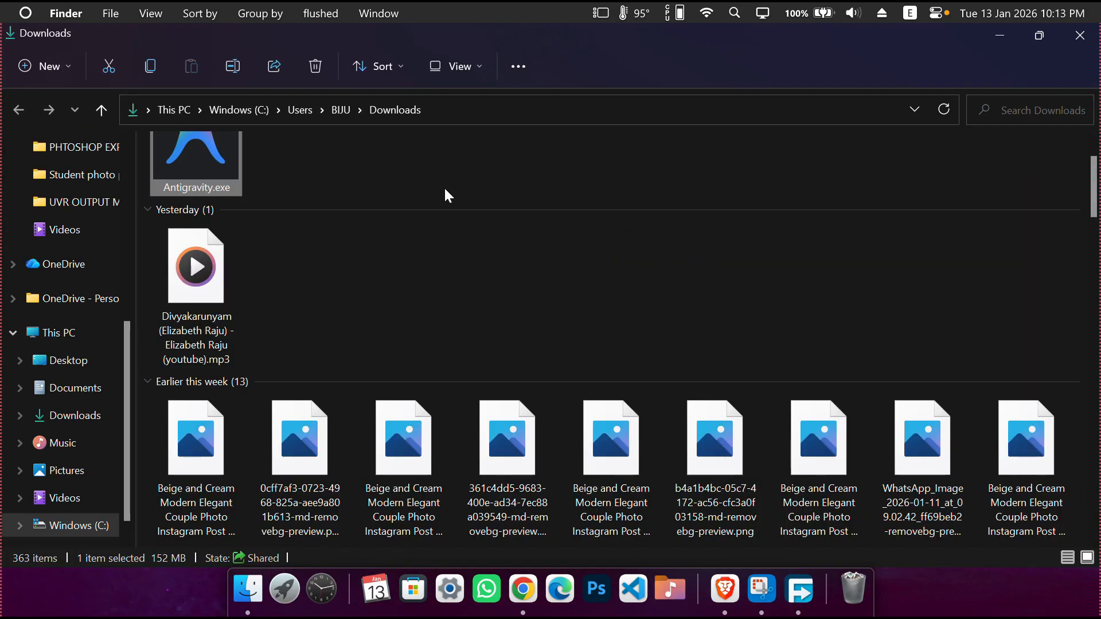
scroll(435, 212, "up", 1)
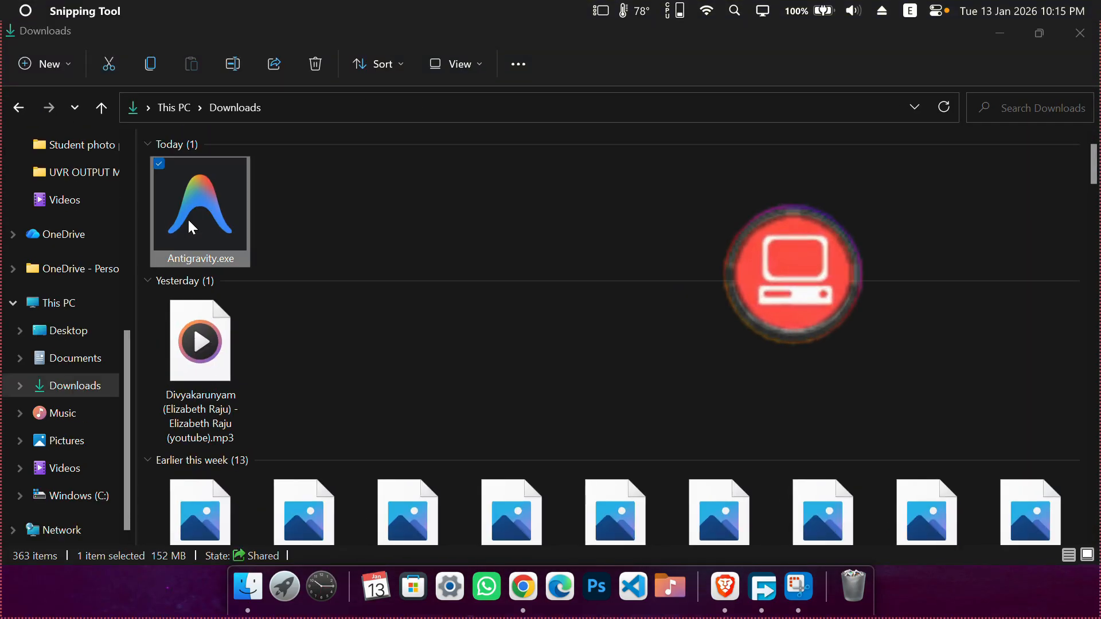
Launch the Antigravity.exe installer and minimize the windows behind the setup wizard
right_click(191, 227)
left_click(255, 265)
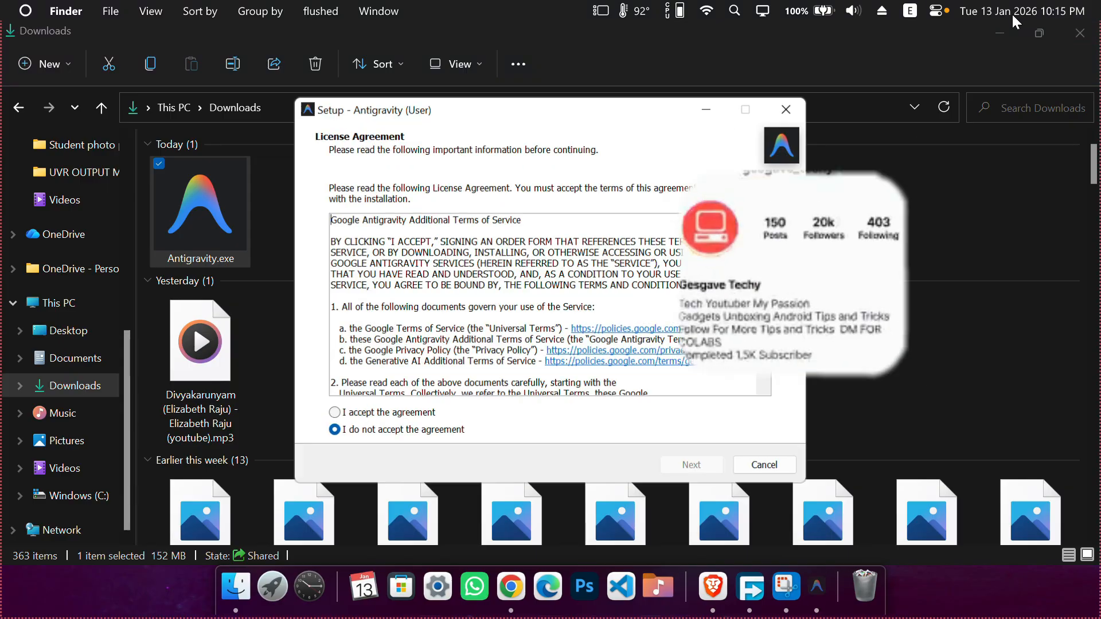
left_click(1001, 34)
left_click(1003, 39)
left_click(1004, 39)
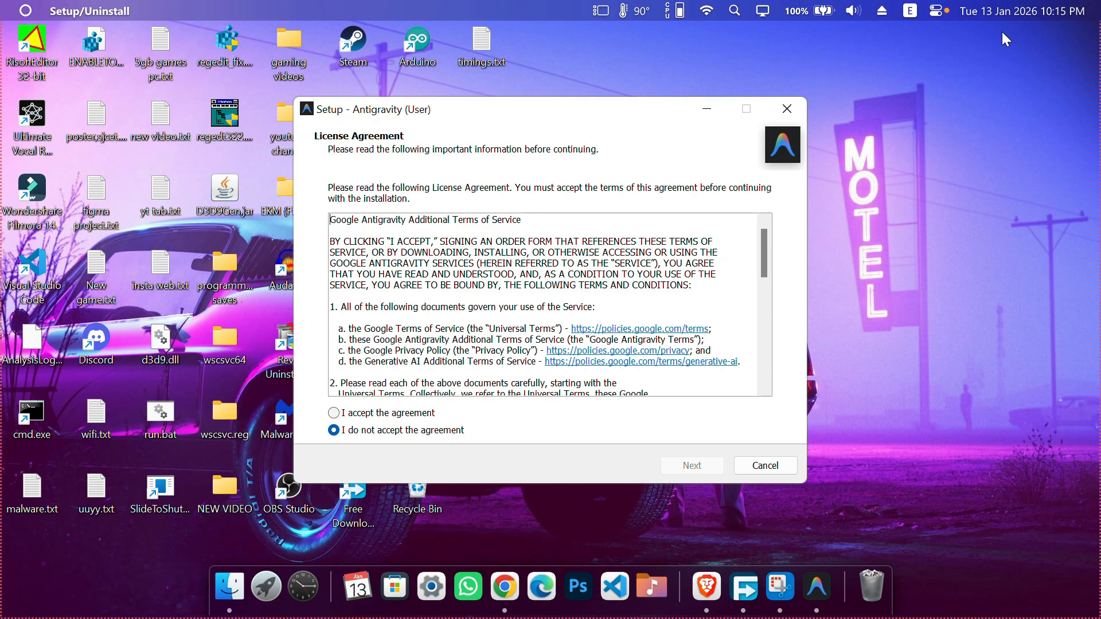
Reposition the setup wizard, accept the license agreement and continue to the destination page
left_click_drag(609, 118, 631, 101)
left_click(389, 397)
left_click(723, 451)
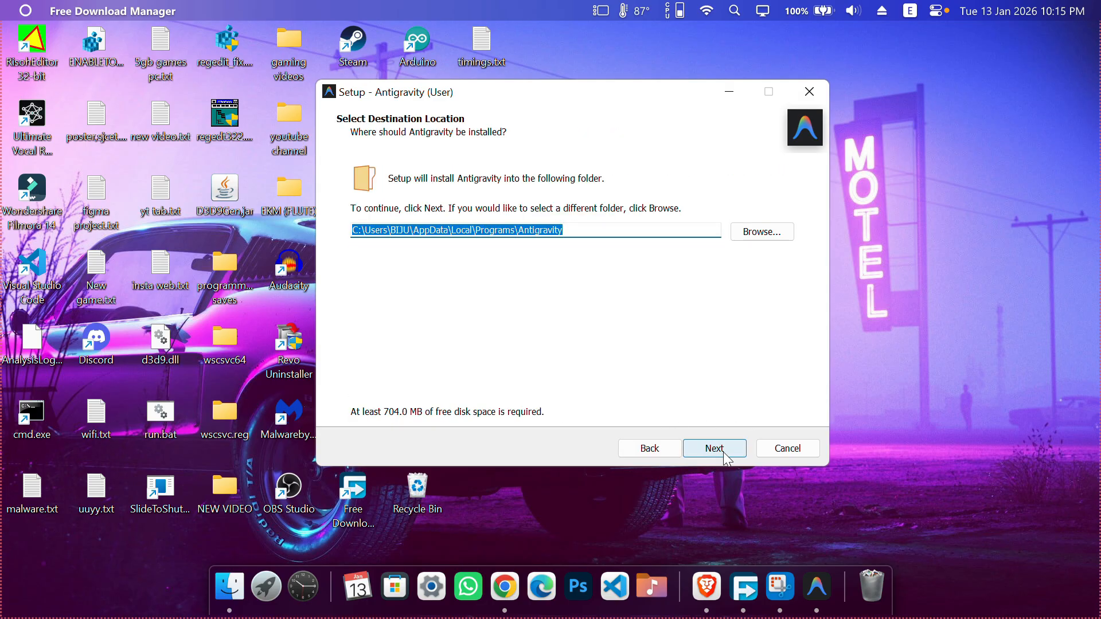
Keep the default destination location and the Antigravity Start Menu folder, and continue to the additional tasks
left_click(578, 232)
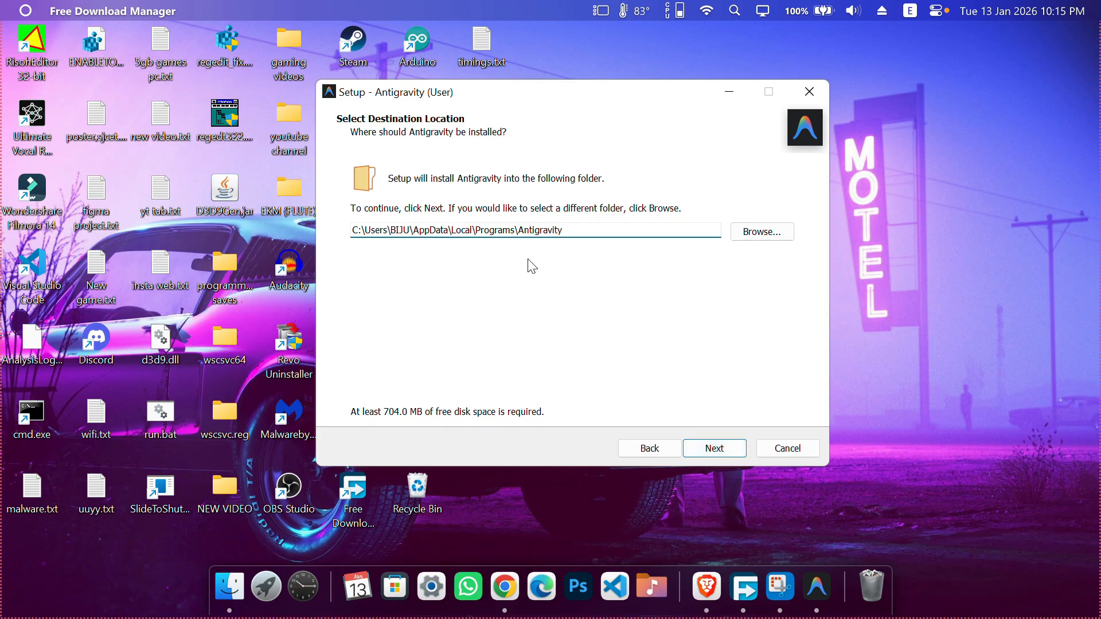
left_click(714, 449)
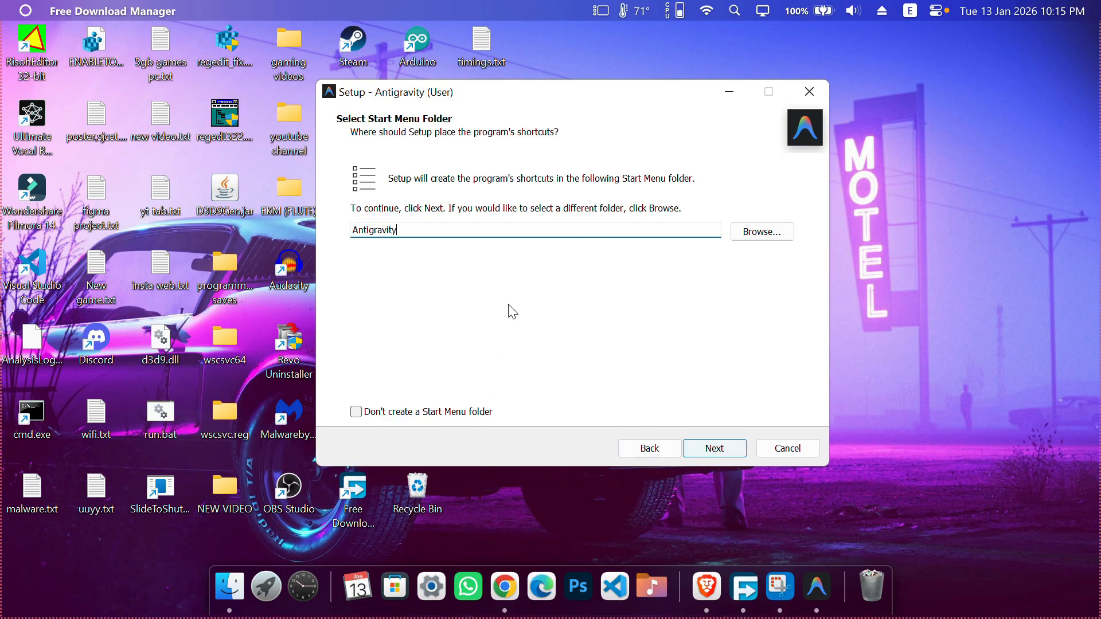
left_click(714, 448)
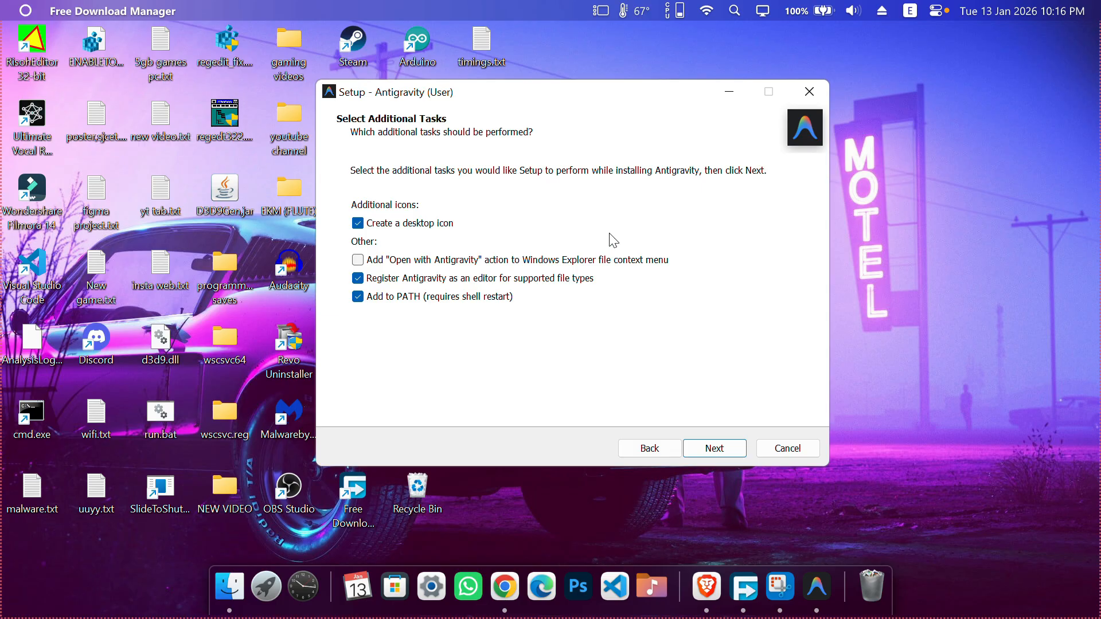
Keep the selected additional tasks, including the desktop icon and PATH entry, and install Antigravity
left_click(722, 445)
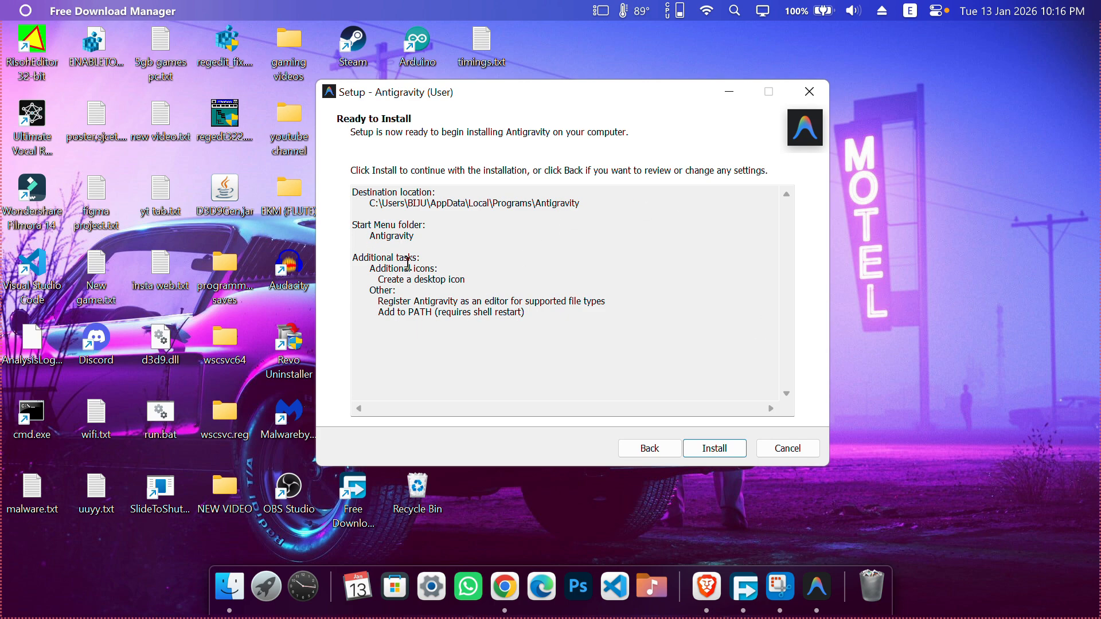
left_click(715, 450)
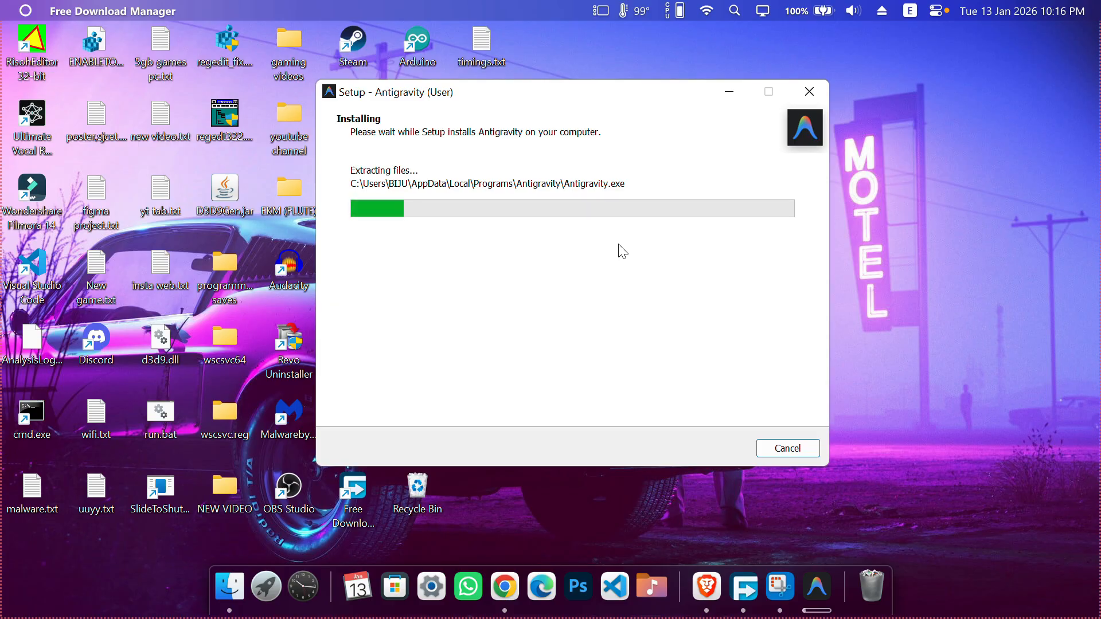
left_click_drag(530, 92, 229, 56)
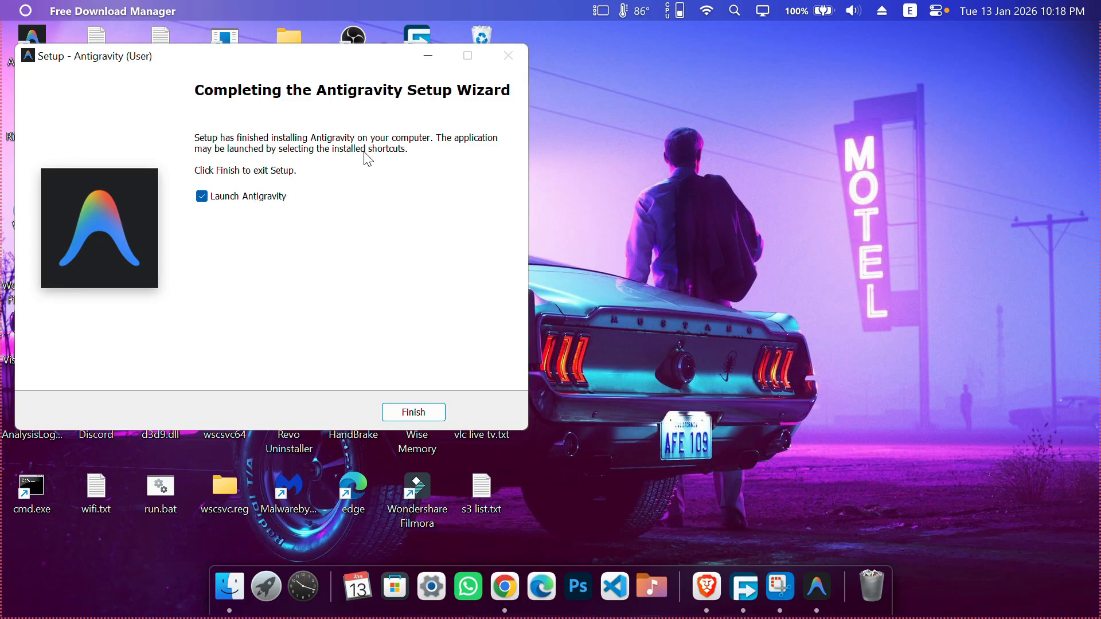
Finish the setup with Launch Antigravity enabled and allow the app through the firewall on public networks
left_click(426, 418)
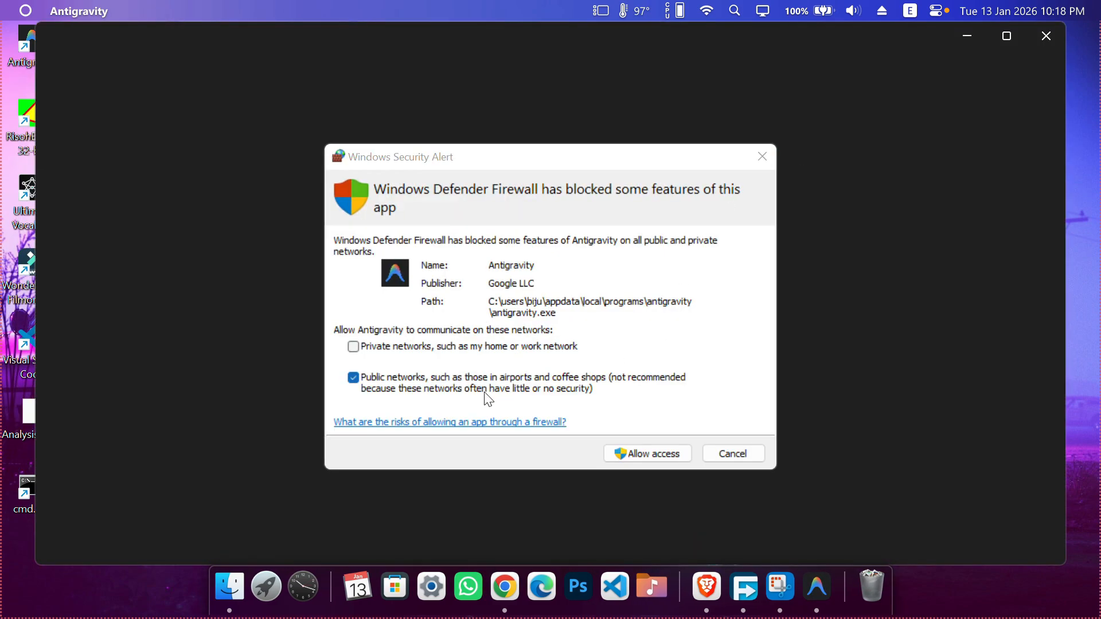
left_click(655, 456)
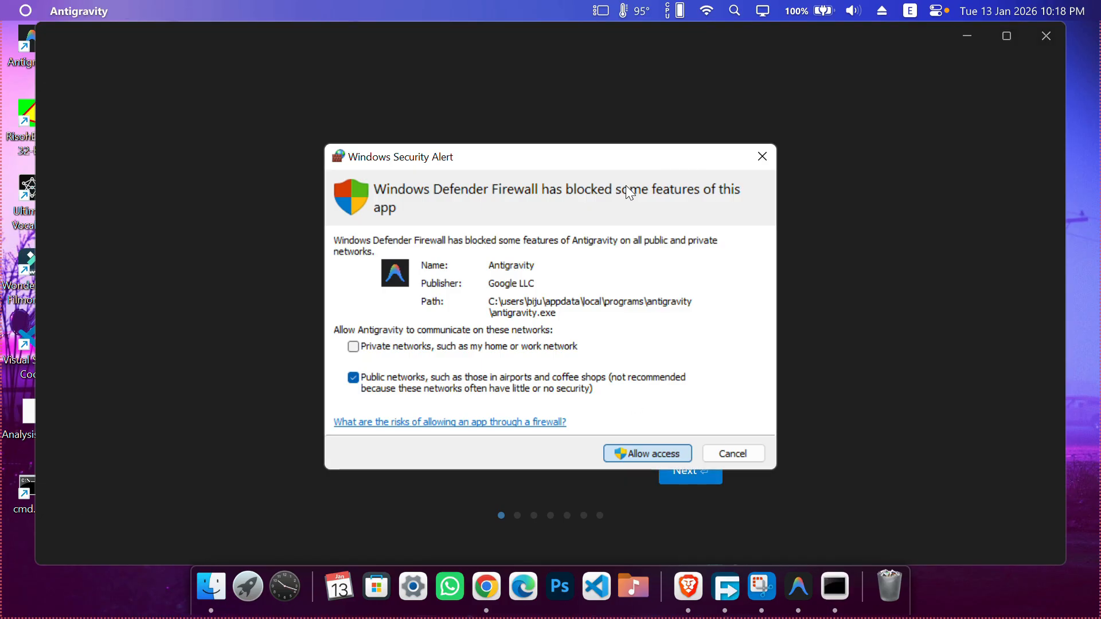
left_click(661, 456)
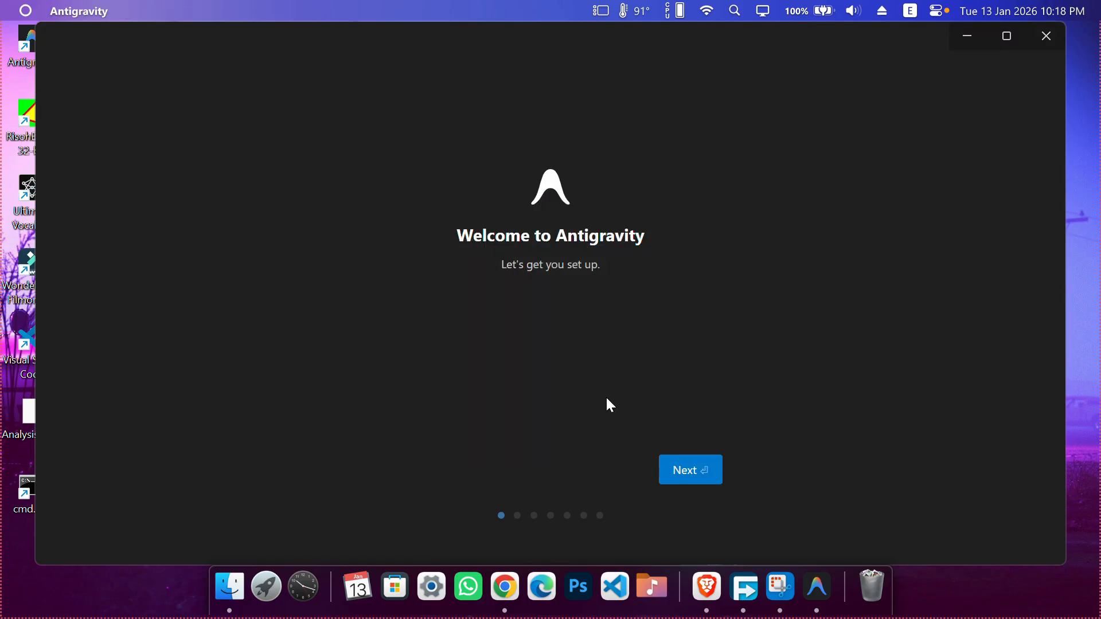
Begin the Antigravity onboarding with the Start fresh setup flow and the Dark editor theme
left_click(698, 477)
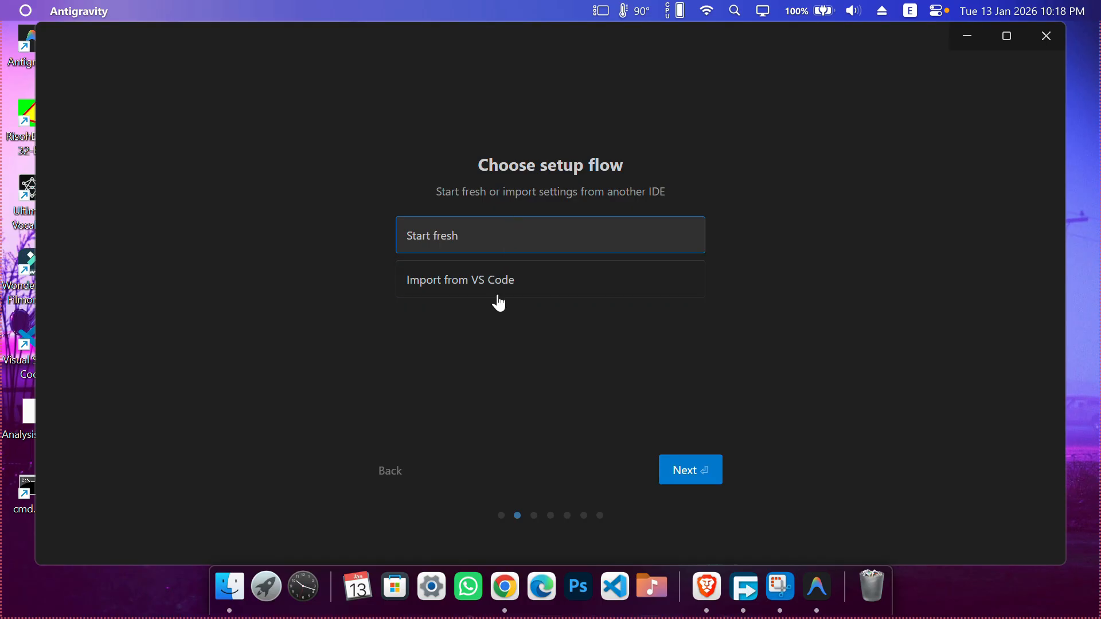
left_click(704, 487)
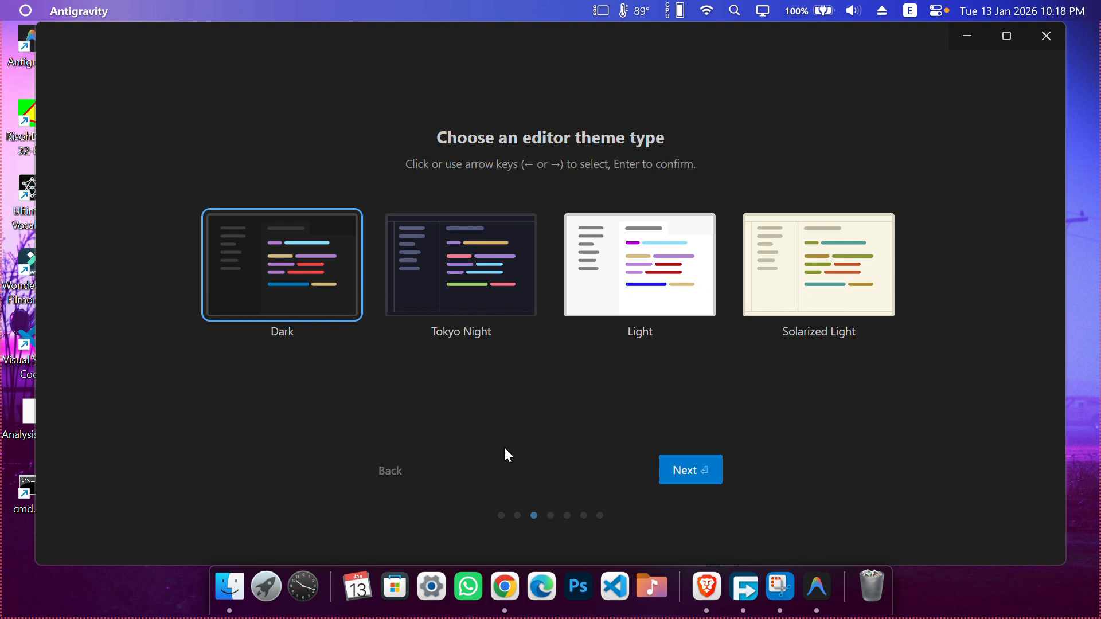
left_click(713, 487)
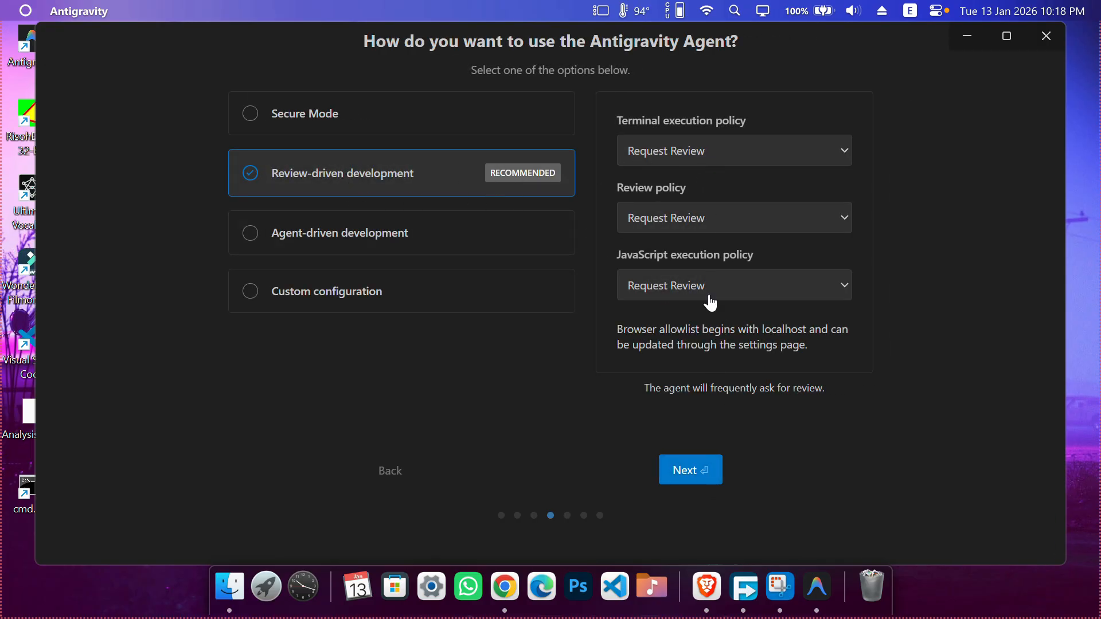
Keep Review-driven development with Request Review policies, and accept Normal keybindings and Recommended extensions for the editor
left_click(733, 150)
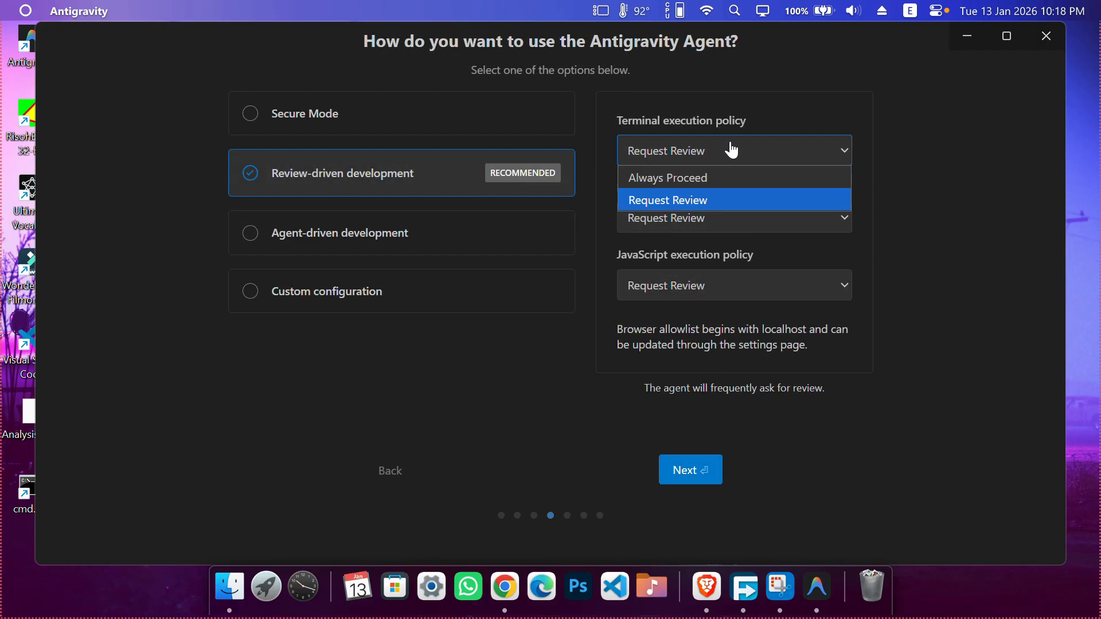
left_click(733, 150)
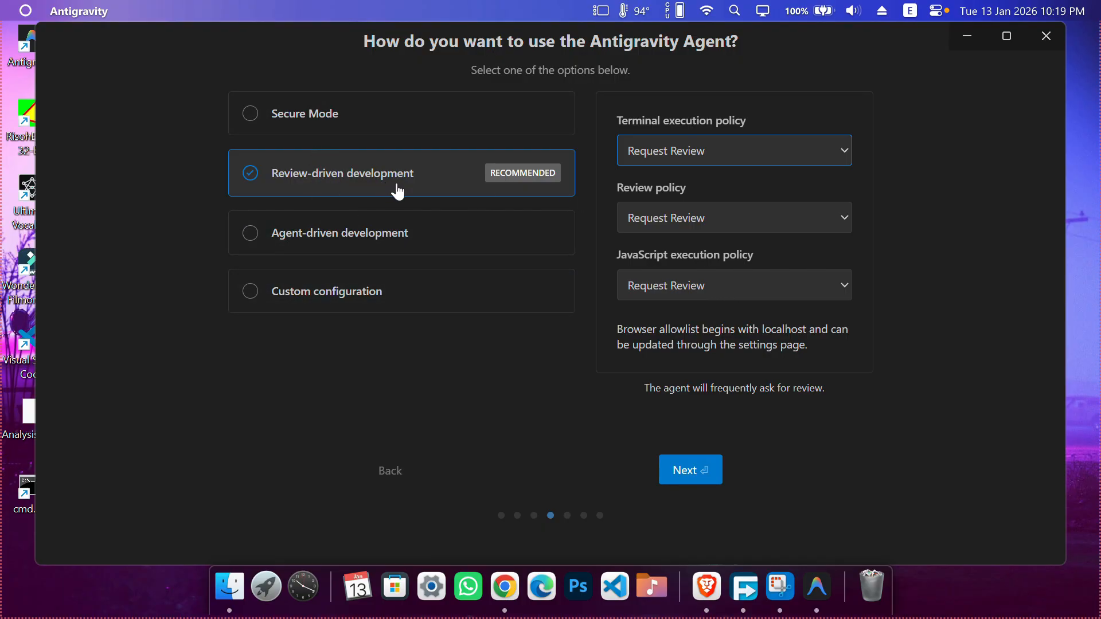
left_click(696, 484)
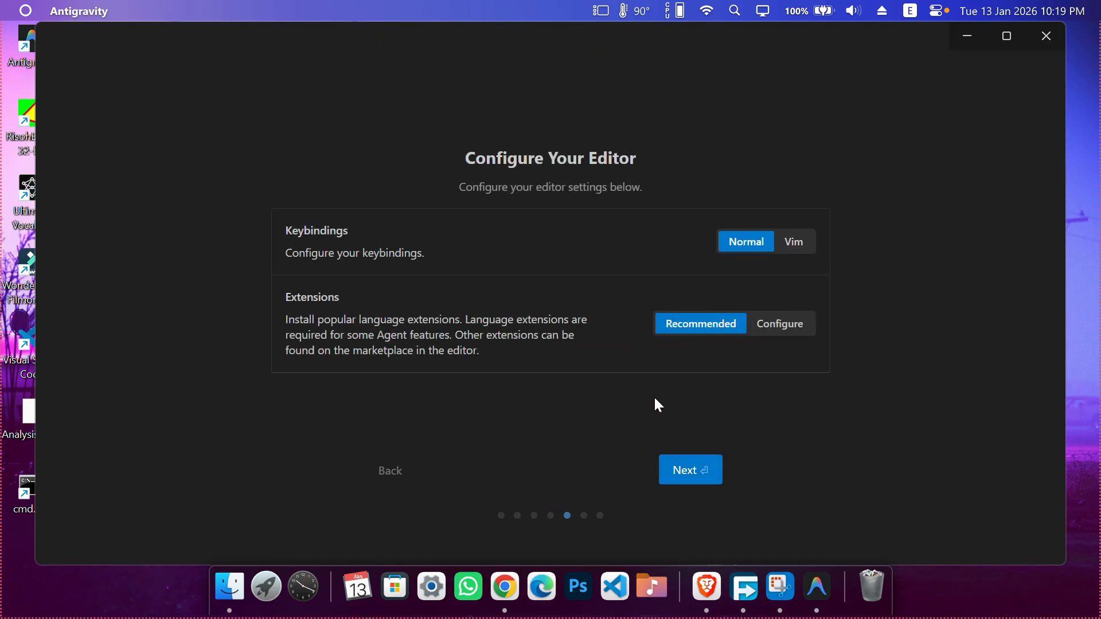
left_click(685, 471)
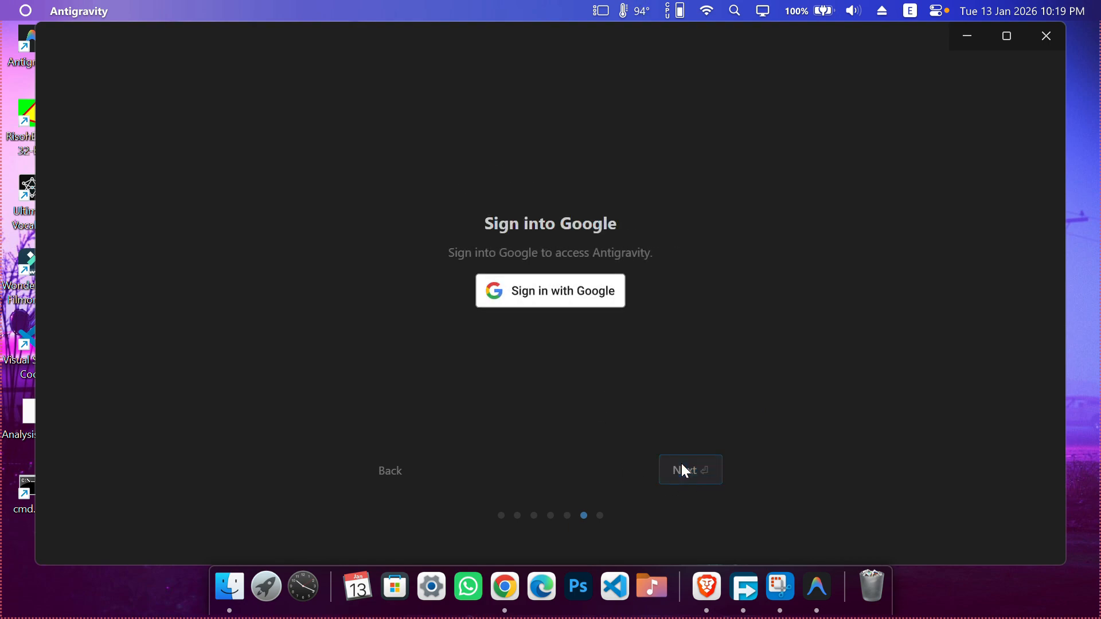
Start the Google sign-in for Antigravity and choose the existing Google account in the browser
left_click(579, 297)
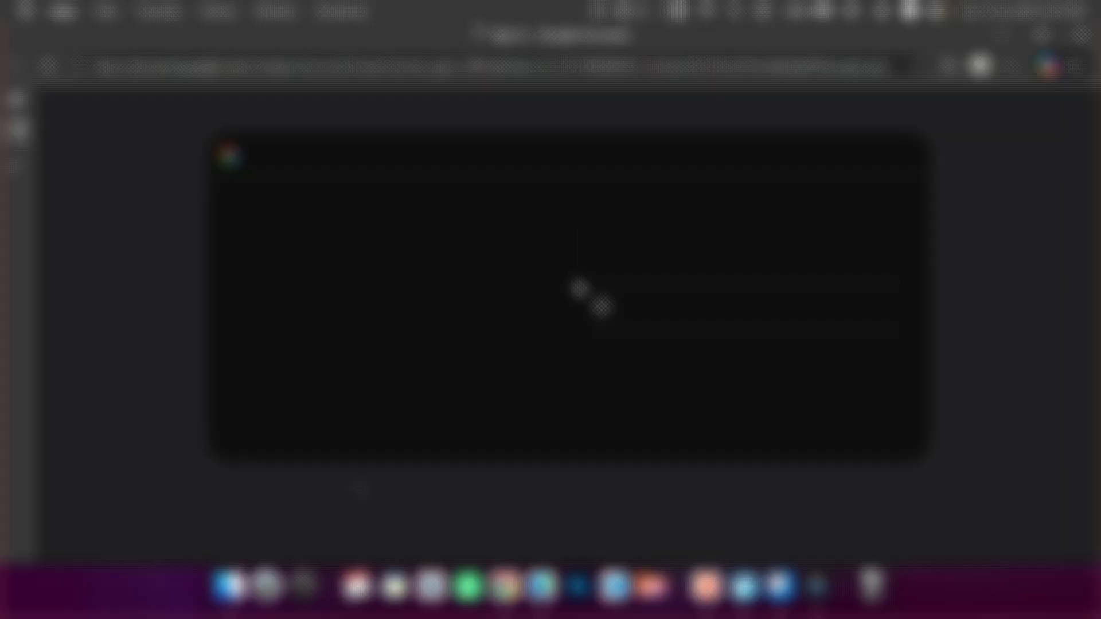
double_click(684, 248)
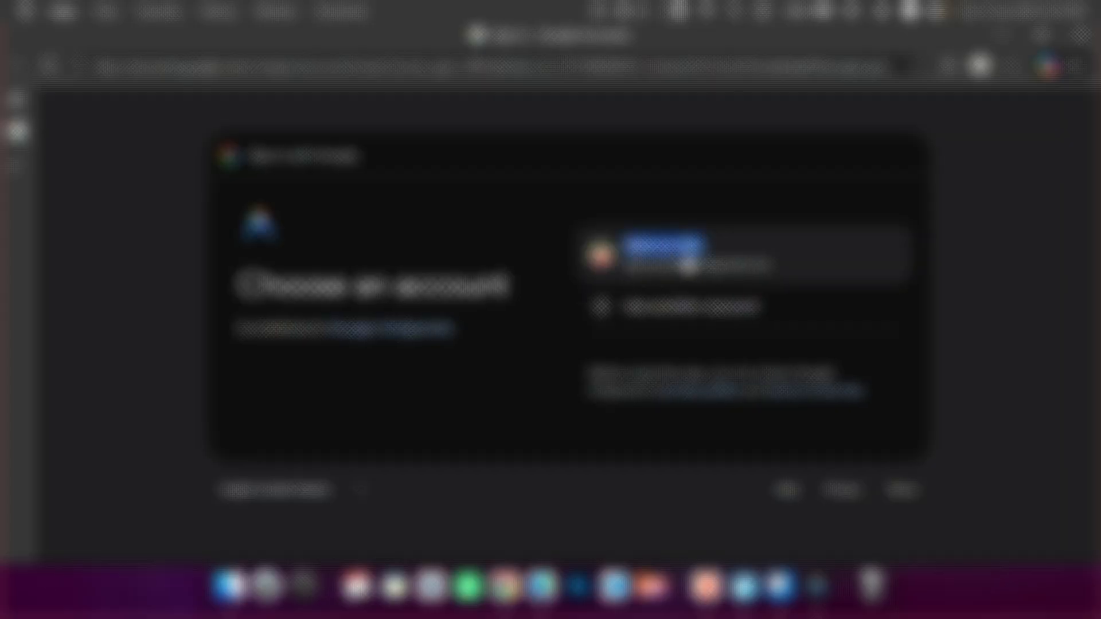
left_click_drag(771, 265, 625, 268)
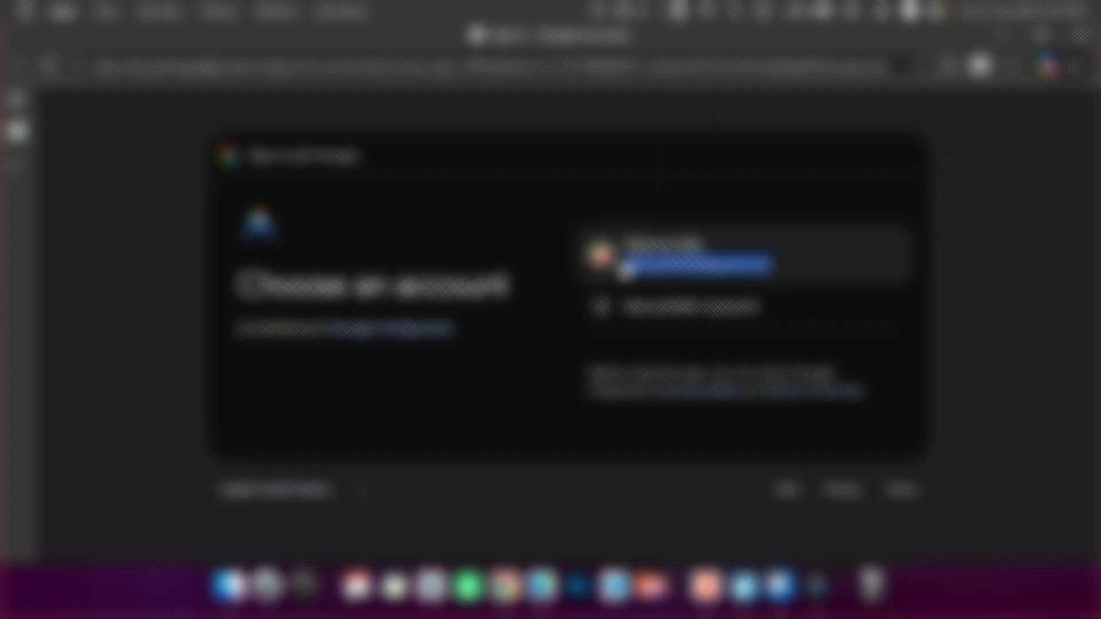
left_click(860, 275)
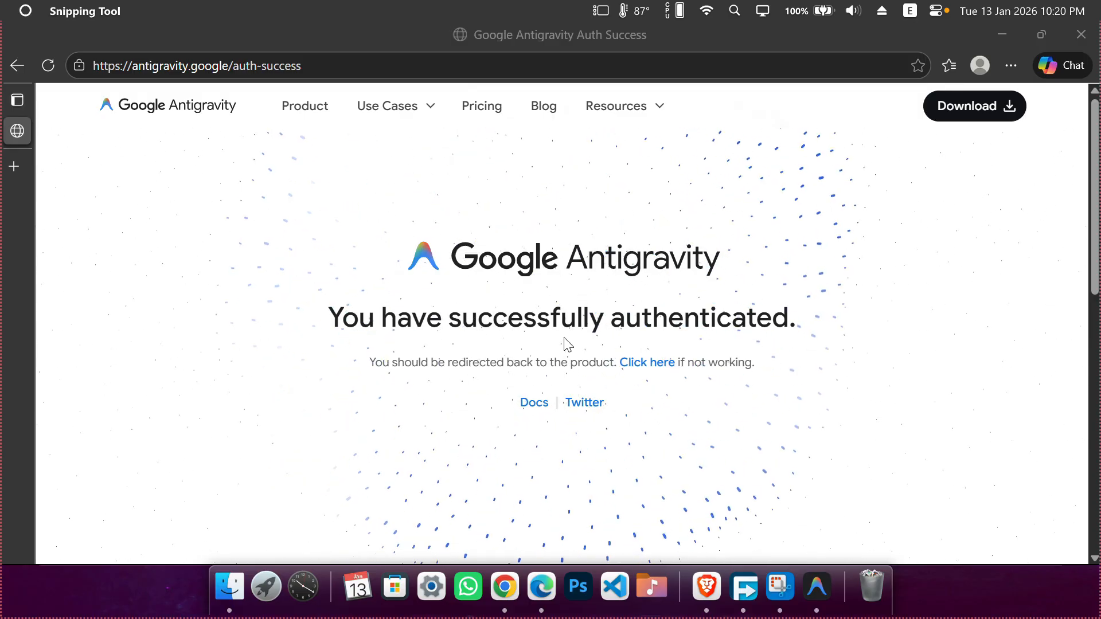
Return to Antigravity from the authentication page and accept the Terms of Use with Interactions data collection allowed
scroll(659, 356, "down", 4)
scroll(658, 356, "up", 3)
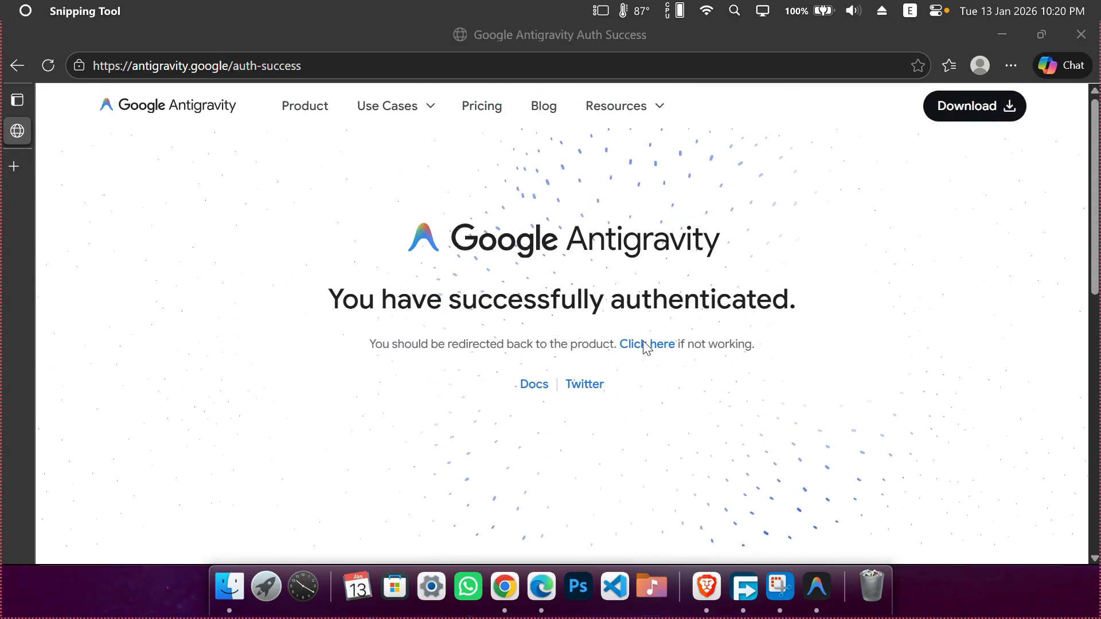
scroll(657, 356, "up", 1)
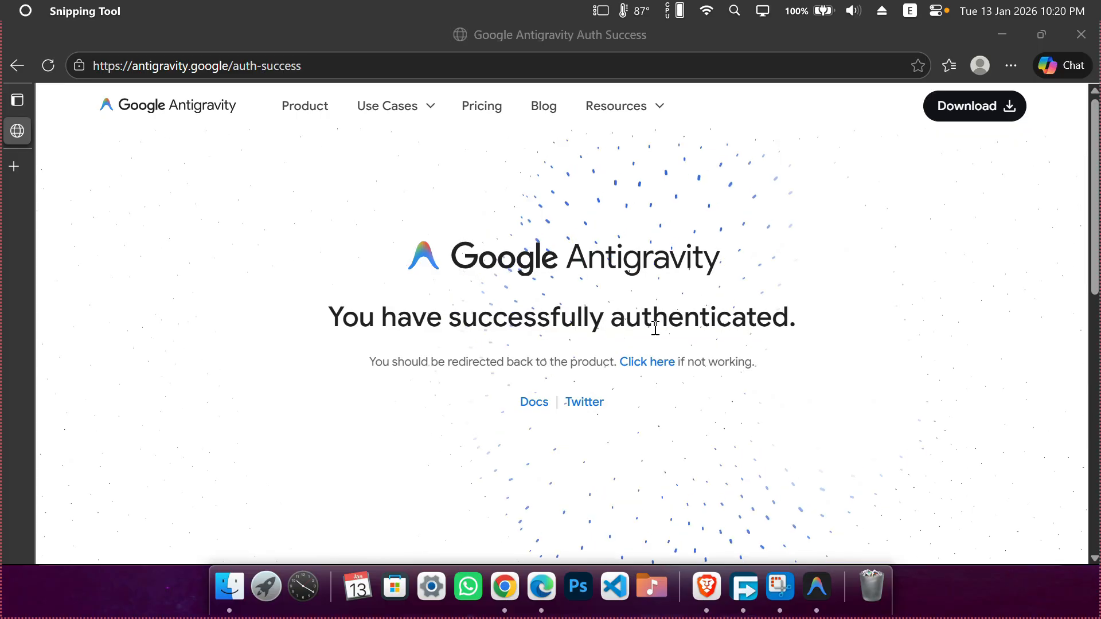
left_click(647, 367)
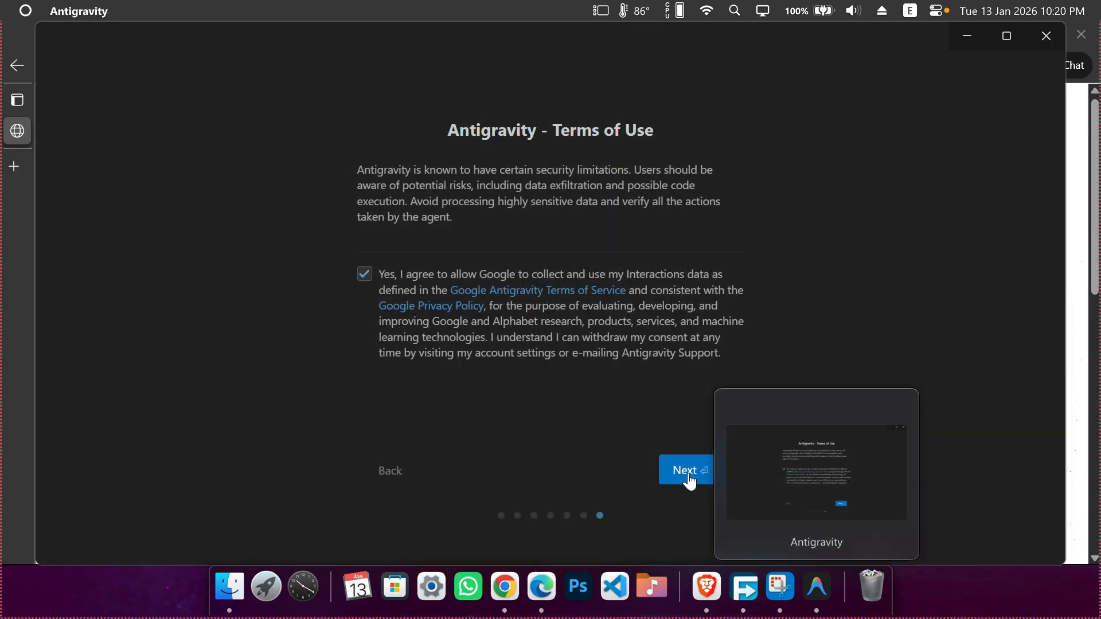
left_click(685, 476)
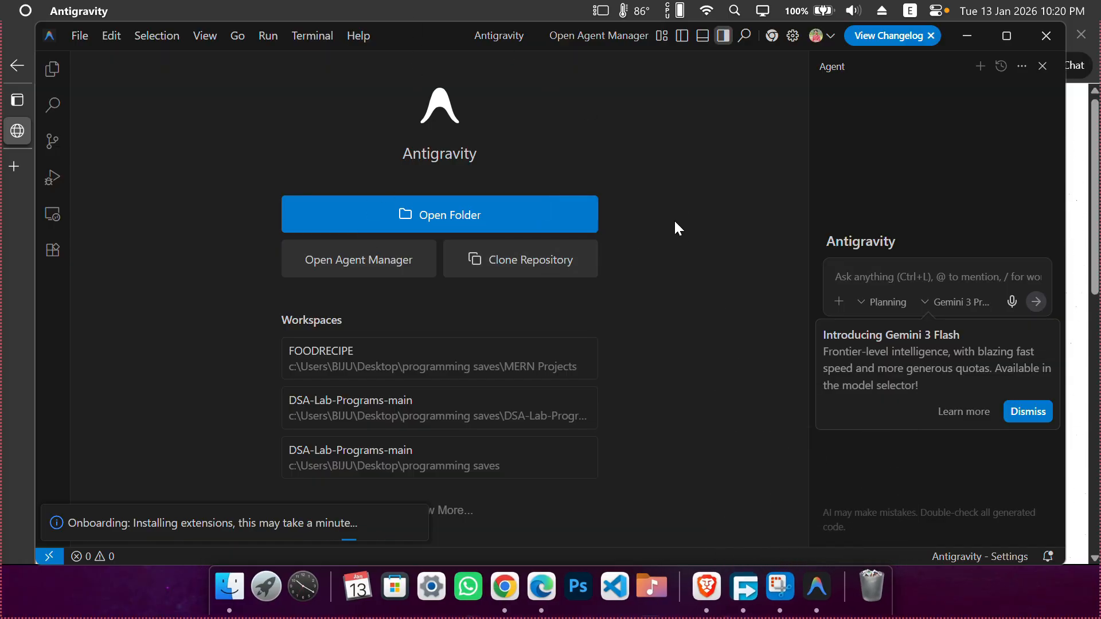
Maximize the editor window and look through the agent's available models, keeping Gemini 3 Pro (High) selected
left_click(1000, 35)
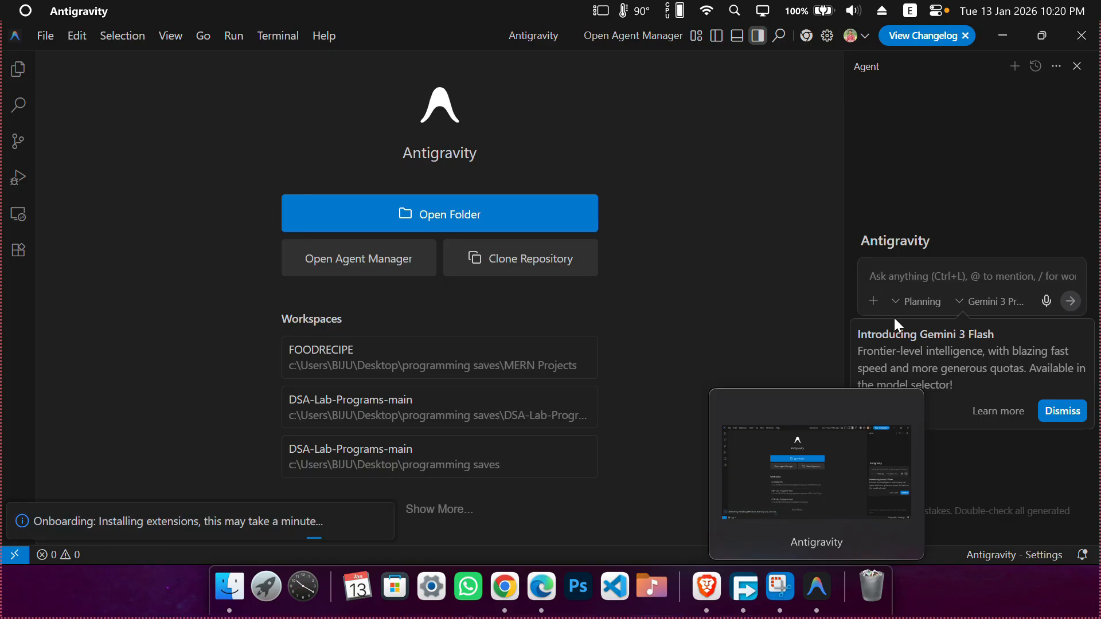
left_click(992, 301)
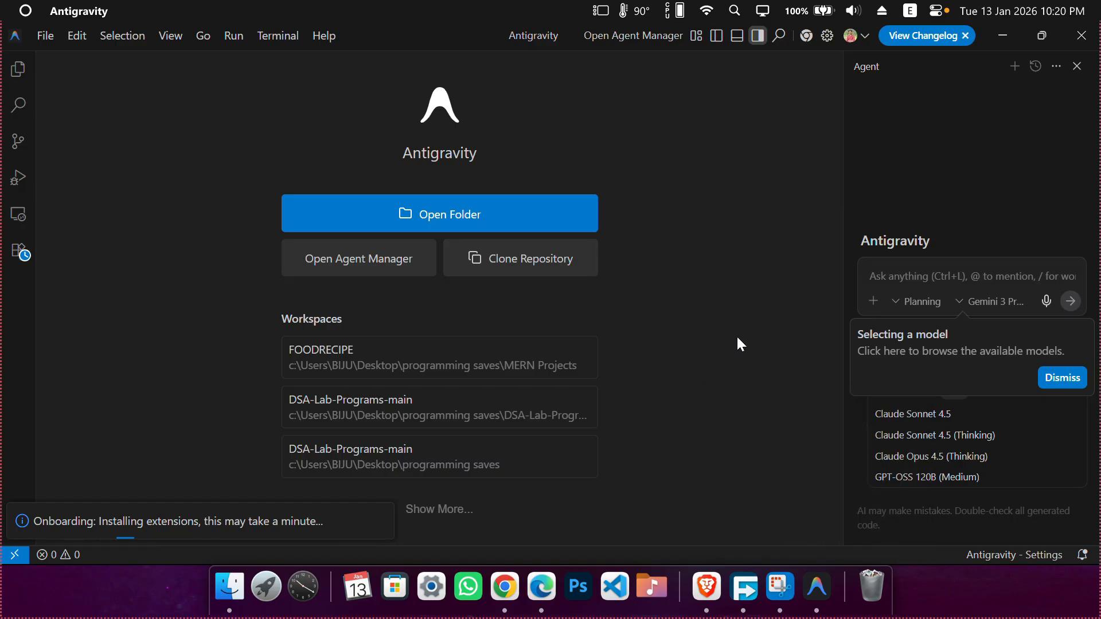
left_click(1013, 305)
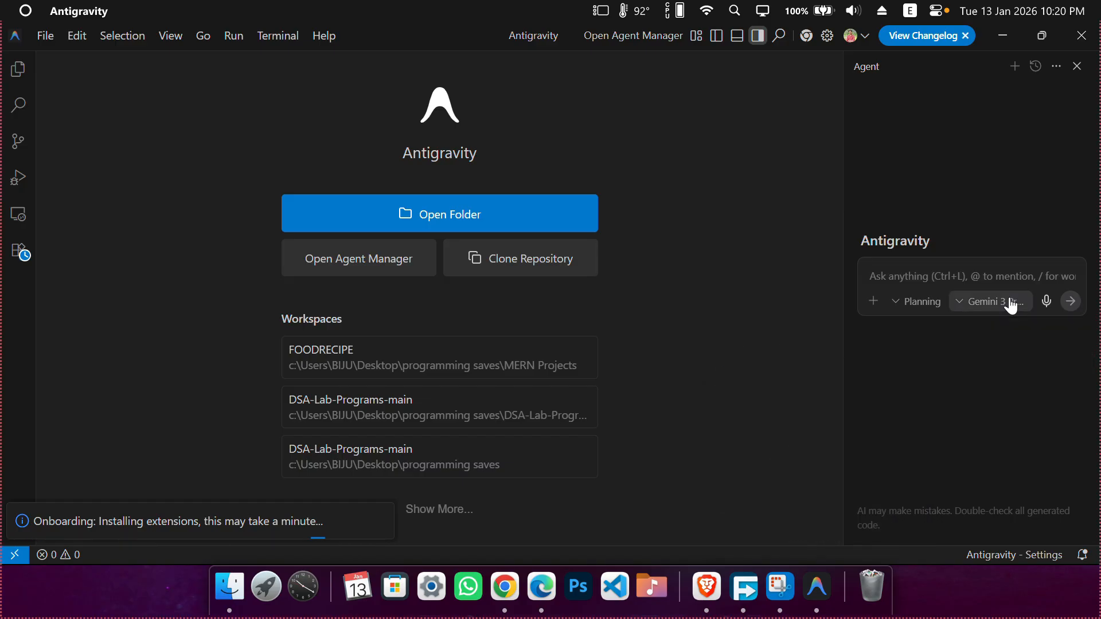
left_click(1012, 306)
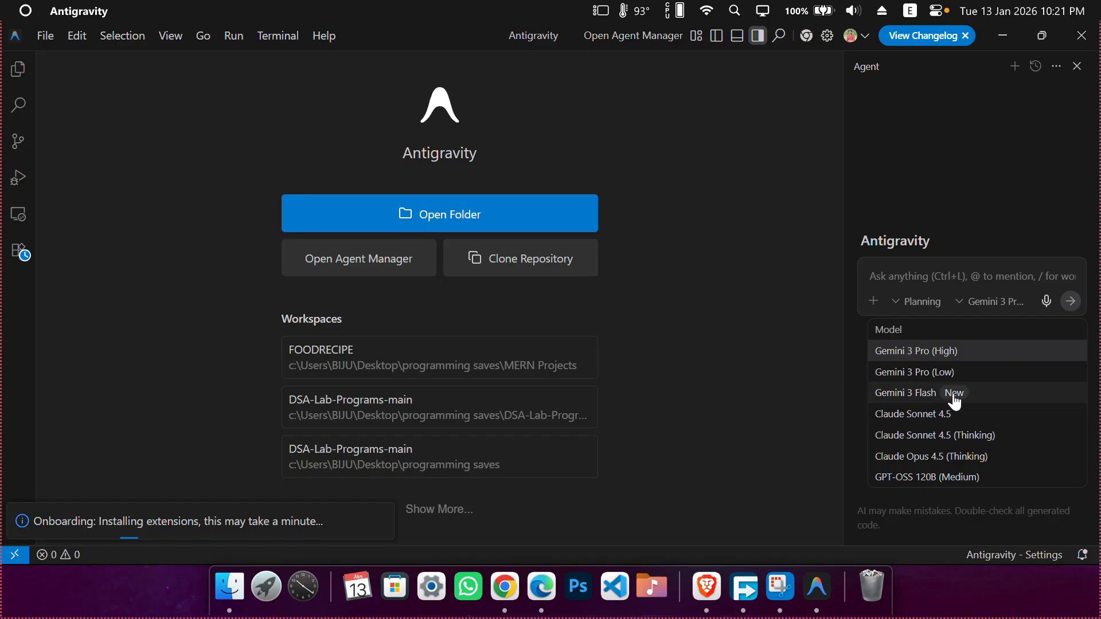
key("Escape")
left_click(995, 303)
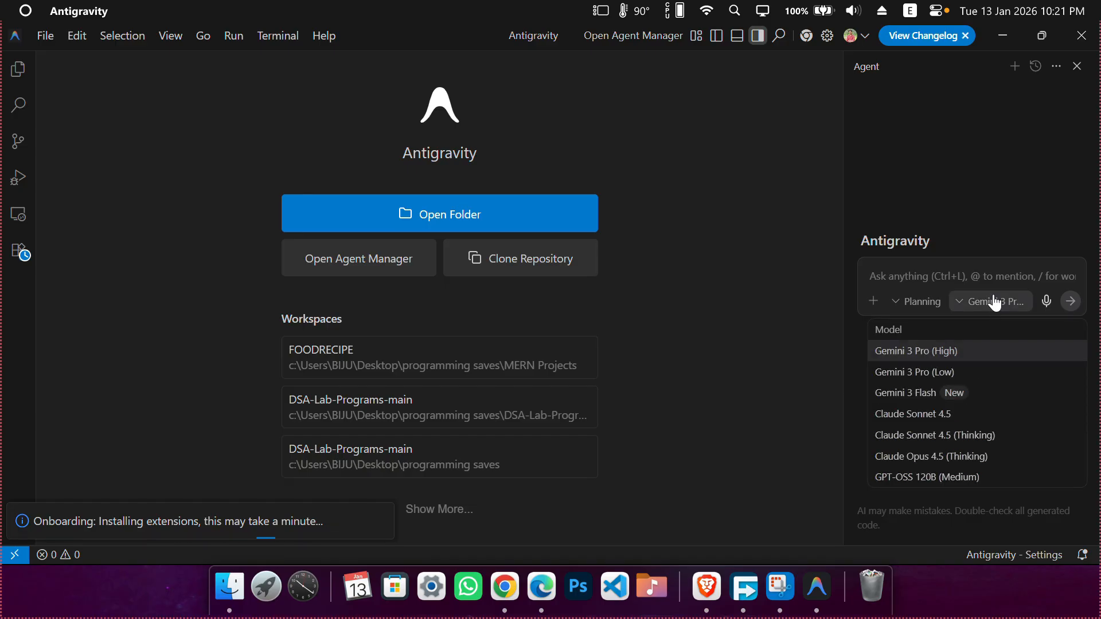
left_click(946, 359)
left_click(1008, 308)
left_click(1010, 314)
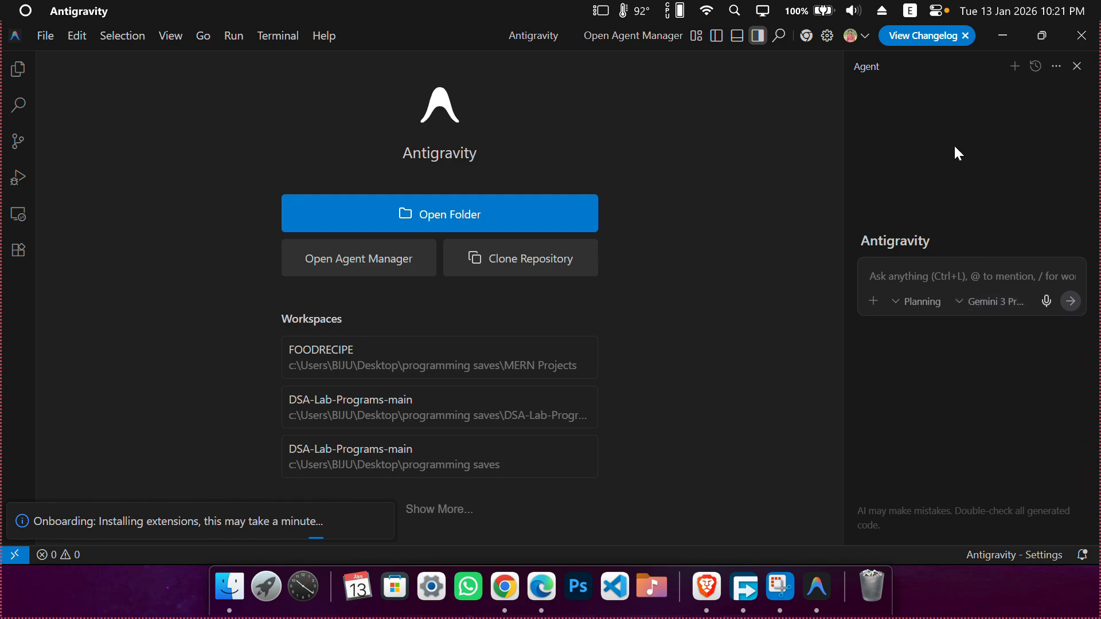
Examine the Explorer and Source Control views, and collapse the side bar again
left_click(17, 79)
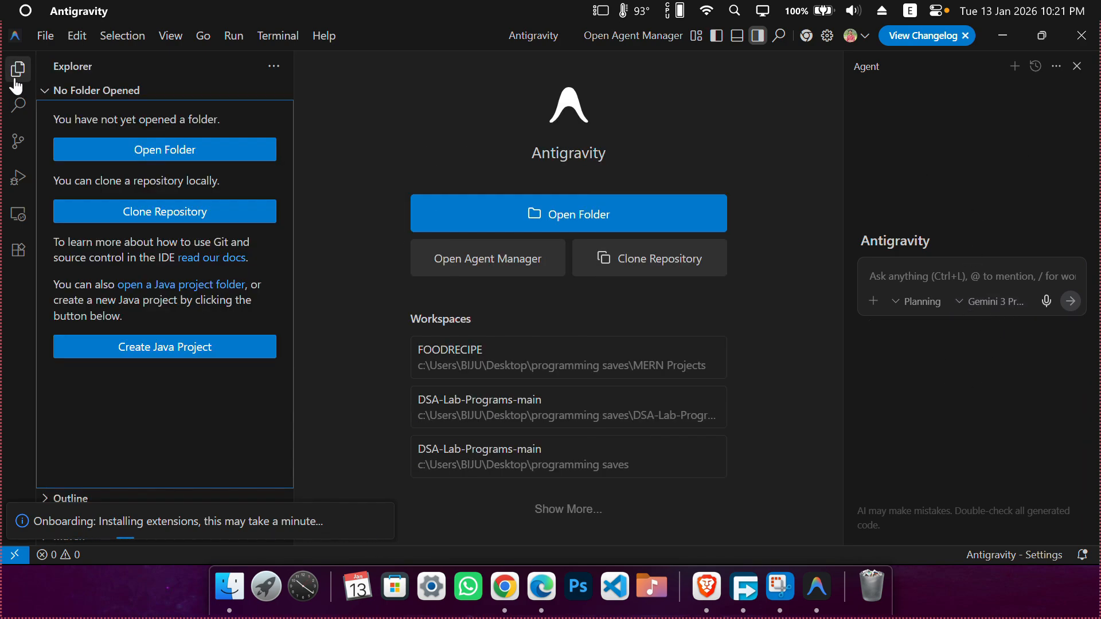
left_click(17, 81)
left_click(18, 156)
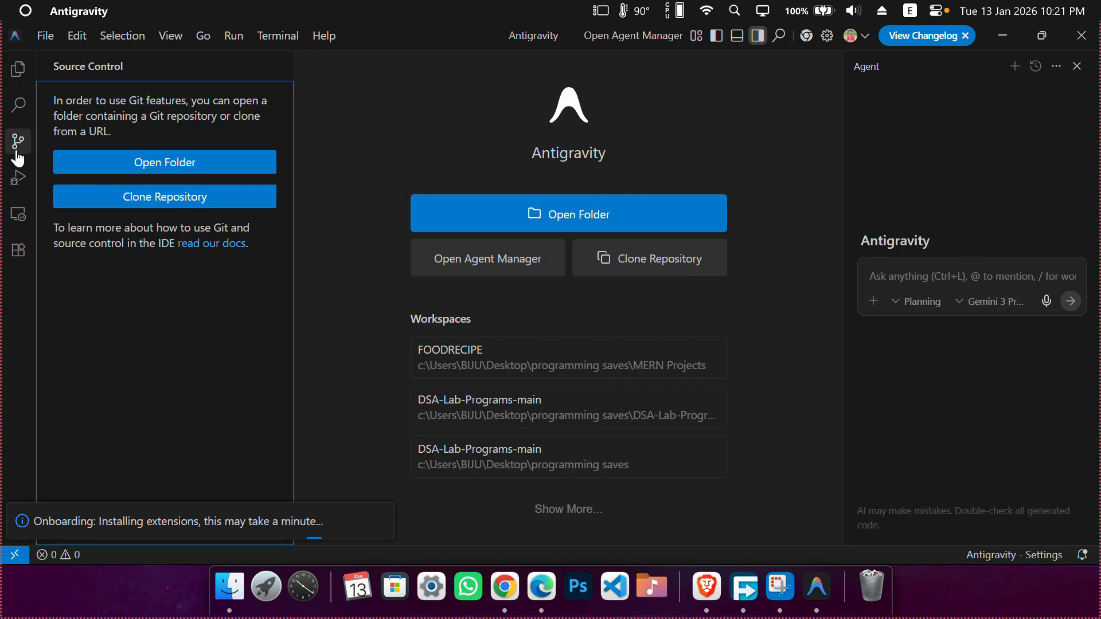
left_click(18, 155)
left_click(18, 77)
left_click(17, 79)
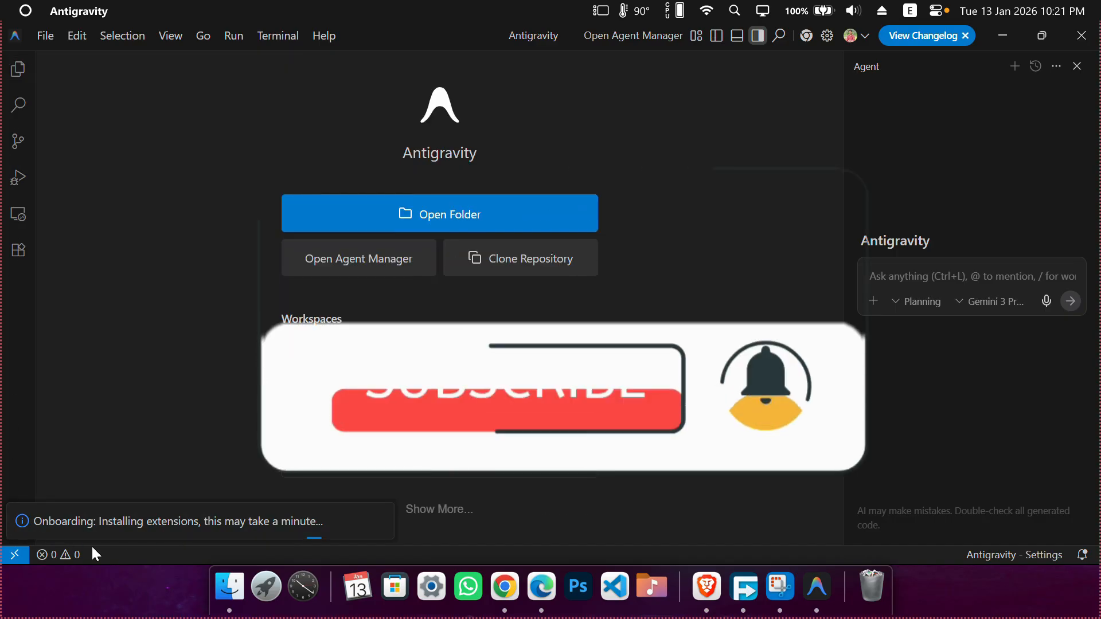